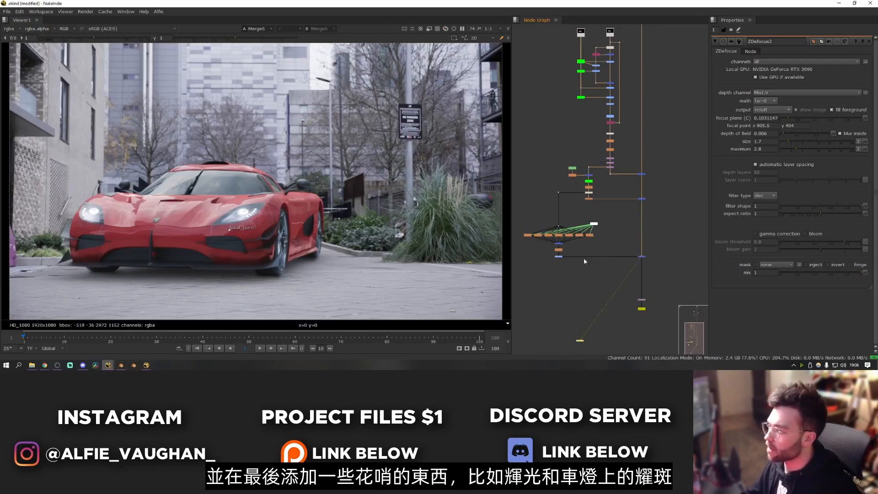
pyautogui.scroll(-5, 660, 261)
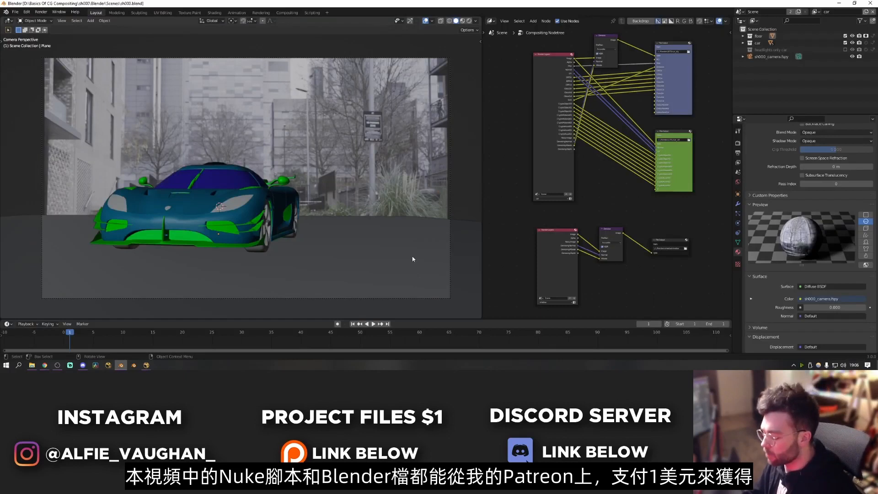
pyautogui.moveTo(114, 129); pyautogui.dragTo(282, 206, button='middle')
pyautogui.press('KP_0')
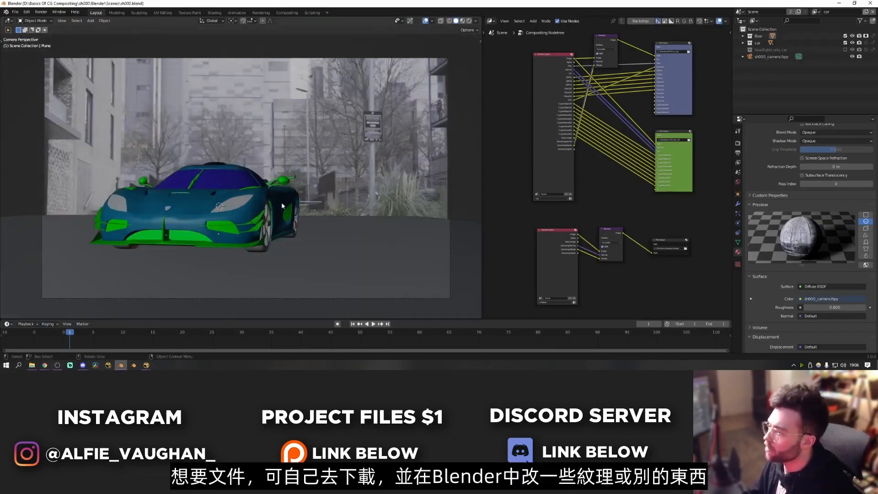
pyautogui.scroll(-1, 502, 186)
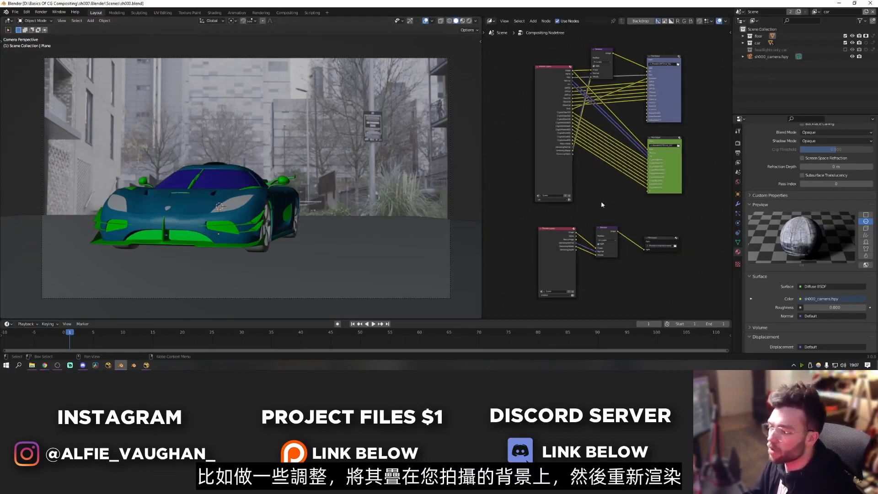
pyautogui.click(222, 286)
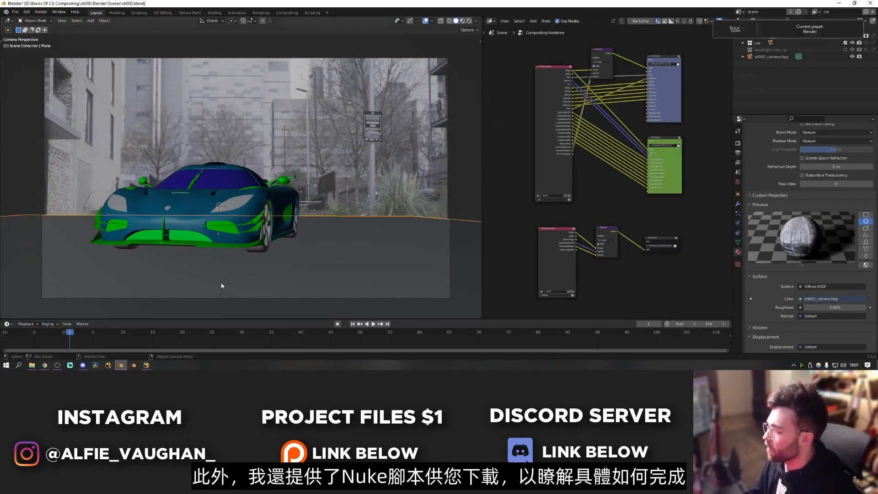
# - Switch to the empty Nuke script and read in the live-action plate sh000_L001_0001.exr from the Nuke/Live_Action folder, leaving space above the Viewer node
pyautogui.click(147, 365)
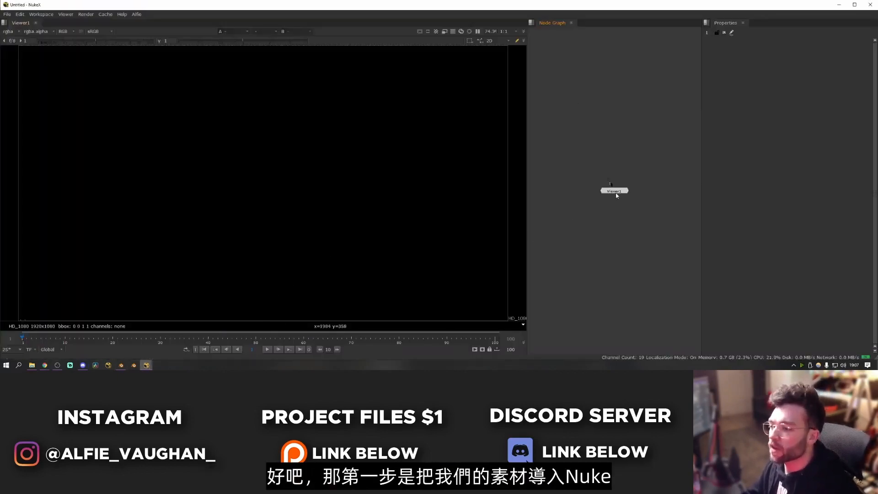
pyautogui.moveTo(616, 195); pyautogui.dragTo(616, 289)
pyautogui.press('r')
pyautogui.press('Escape')
pyautogui.press('r')
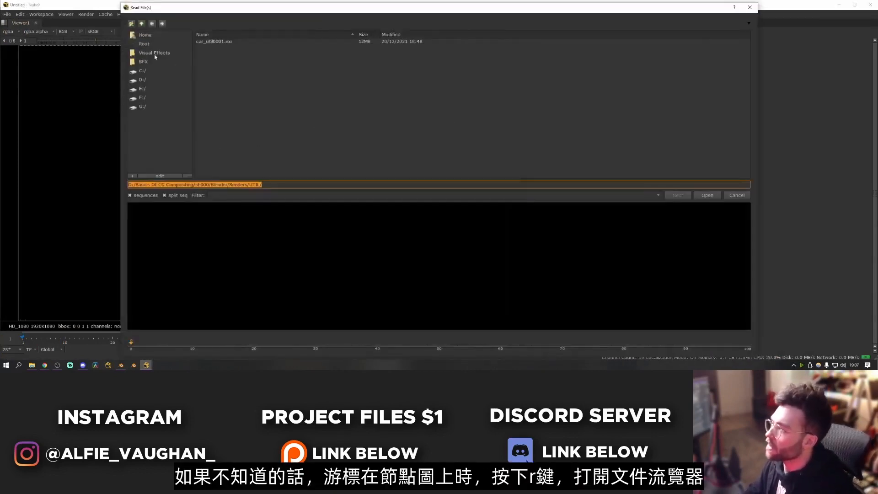
pyautogui.click(150, 61)
pyautogui.click(154, 53)
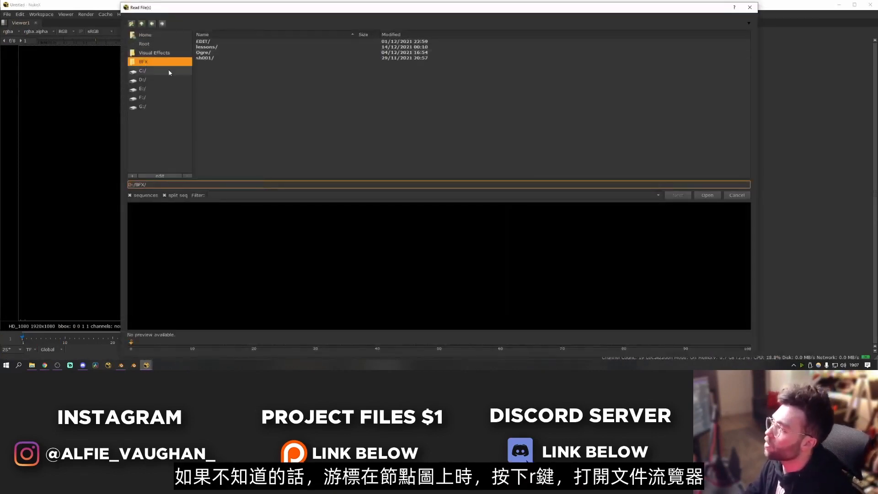
pyautogui.doubleClick(215, 47)
pyautogui.doubleClick(223, 47)
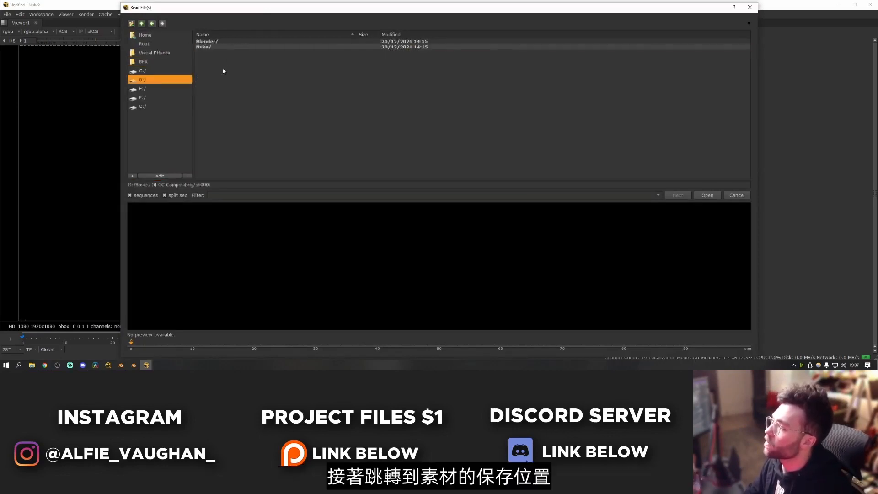
pyautogui.doubleClick(222, 47)
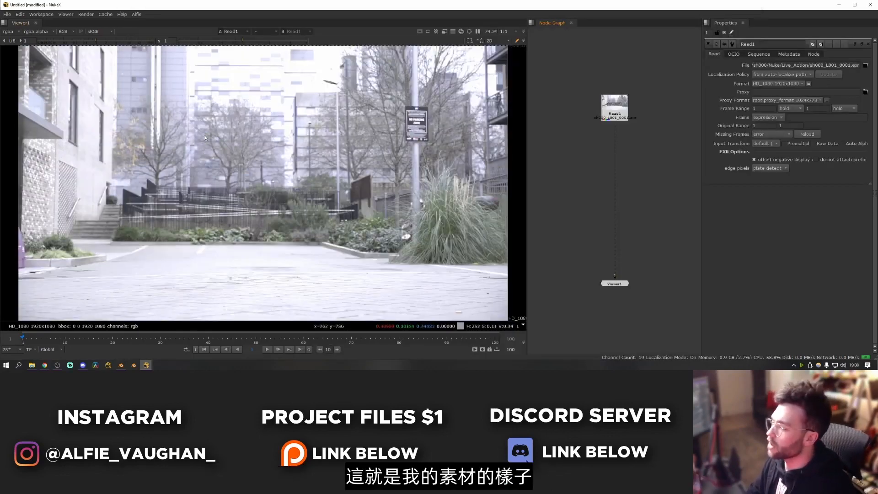
# - Temporarily lower the viewer exposure to examine the plate's bright areas, and reset it
pyautogui.keyDown('ctrl'); pyautogui.keyDown('shift'); pyautogui.moveTo(475, 87); pyautogui.dragTo(102, 279); pyautogui.keyUp('shift'); pyautogui.keyUp('ctrl')
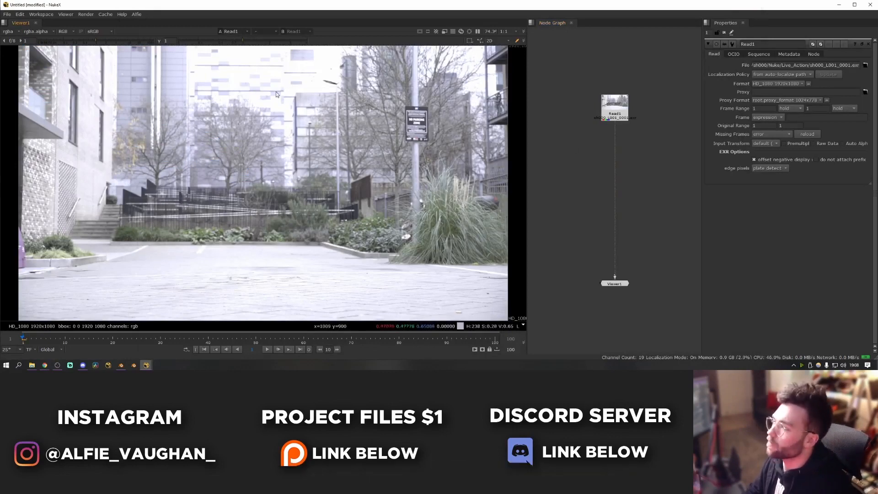
pyautogui.moveTo(105, 44); pyautogui.dragTo(78, 50)
pyautogui.click(11, 41)
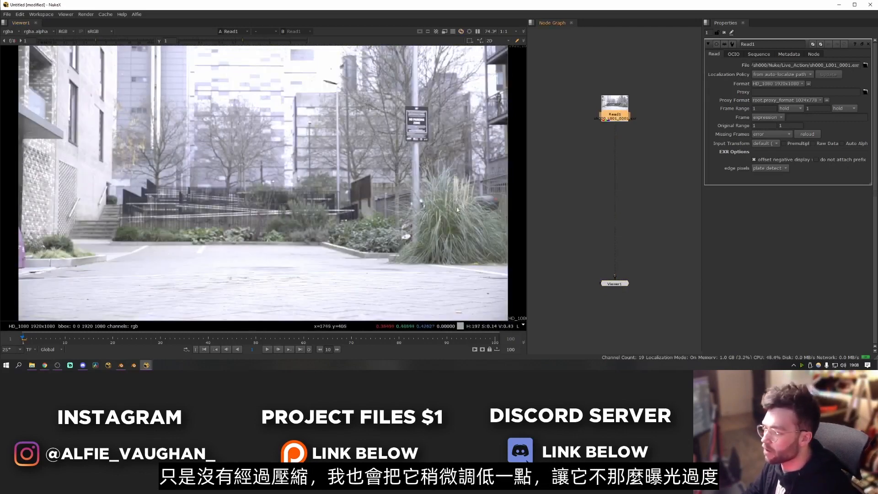
# - Add a Grade node below the plate, lower its gain to about 0.58, and compare the image with and without it
pyautogui.press('g')
pyautogui.moveTo(620, 131); pyautogui.dragTo(619, 147)
pyautogui.moveTo(805, 96); pyautogui.dragTo(794, 97)
pyautogui.press('d')
pyautogui.press('d')
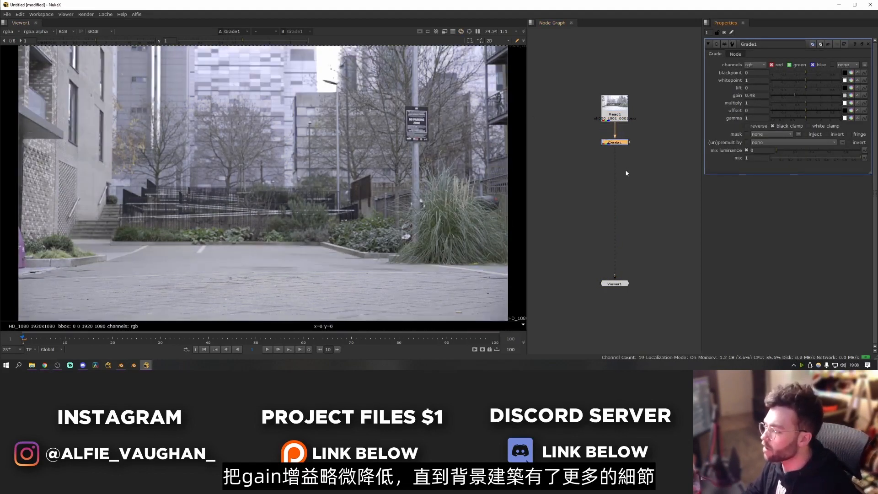
pyautogui.moveTo(795, 95); pyautogui.dragTo(798, 95)
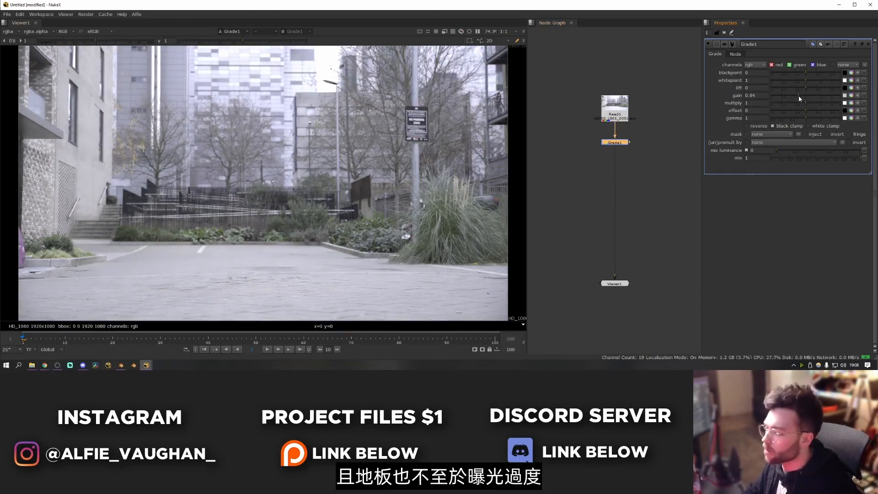
pyautogui.press('d')
pyautogui.press('d')
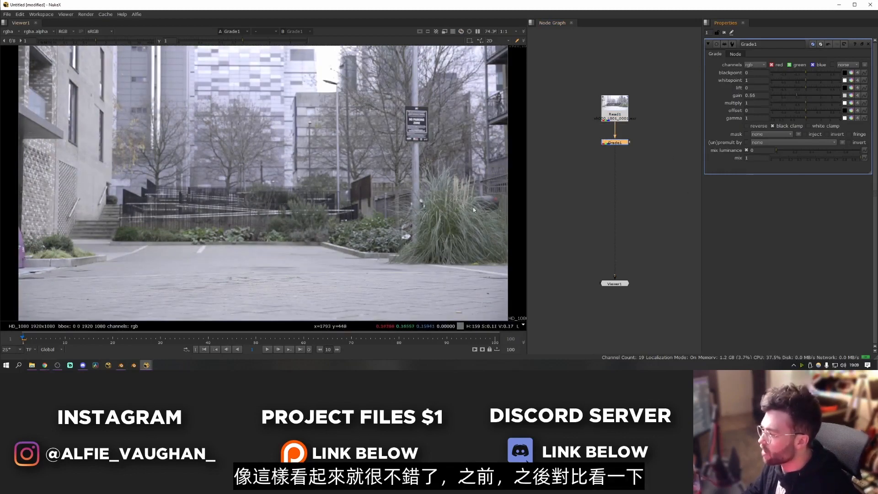
# - Make room beside the plate, read in the car's beauty render car_bty0001.exr from Renders/BTY and show it in the viewer
pyautogui.click(593, 191)
pyautogui.moveTo(576, 214); pyautogui.dragTo(631, 201, button='middle')
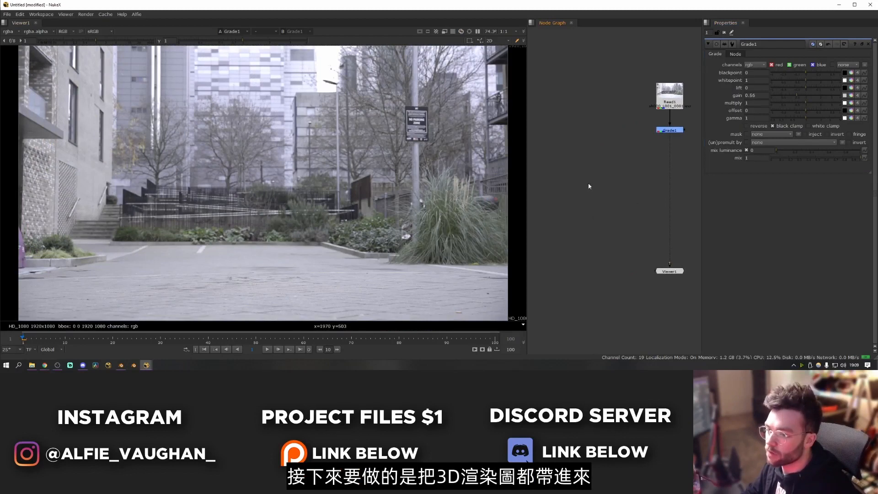
pyautogui.press('r')
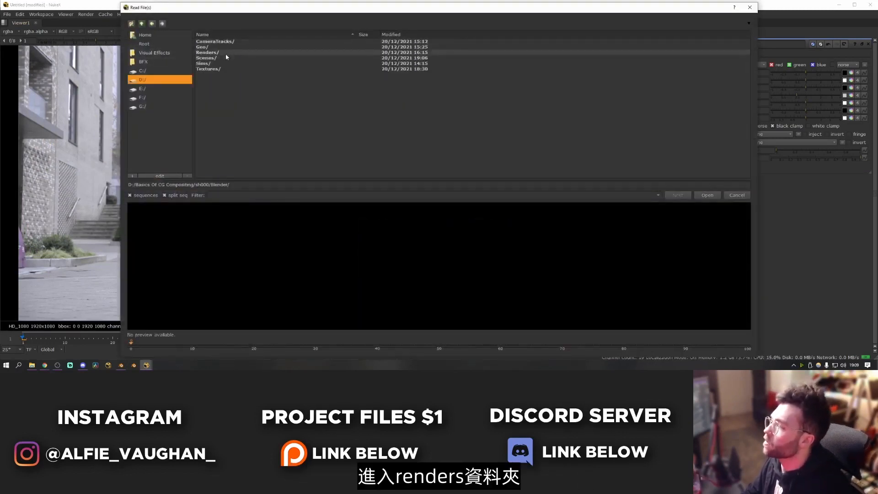
pyautogui.doubleClick(225, 53)
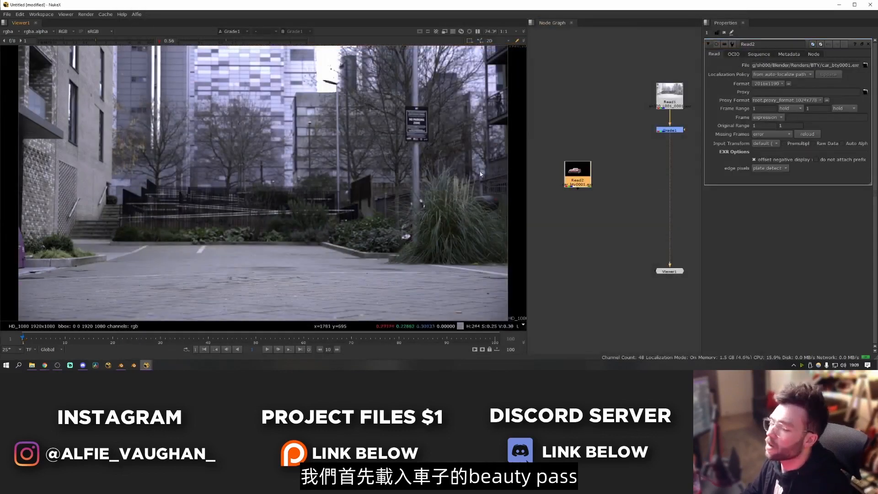
pyautogui.press('1')
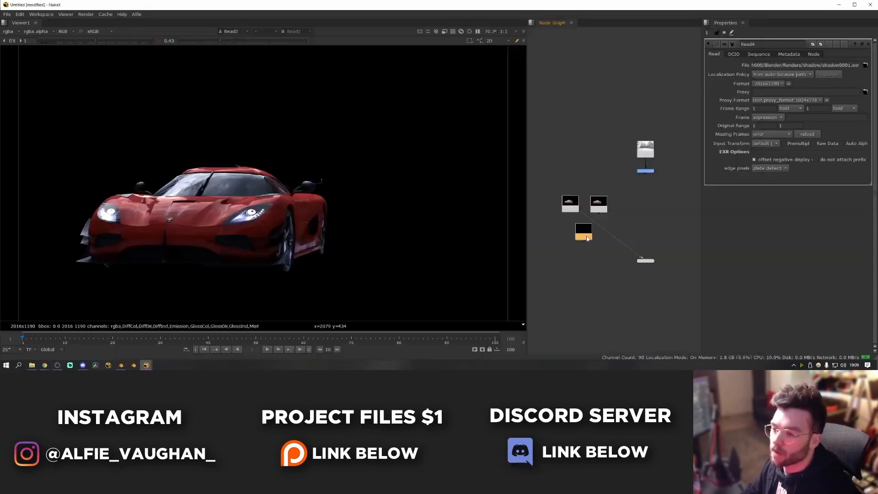
# - Bring in the utility render car_util0001.exr and the shadow render shadow0001.exr, and arrange the Read nodes beside the plate
pyautogui.moveTo(583, 232); pyautogui.dragTo(586, 164)
pyautogui.moveTo(554, 188); pyautogui.dragTo(627, 230)
pyautogui.moveTo(627, 229); pyautogui.dragTo(631, 164, button='middle')
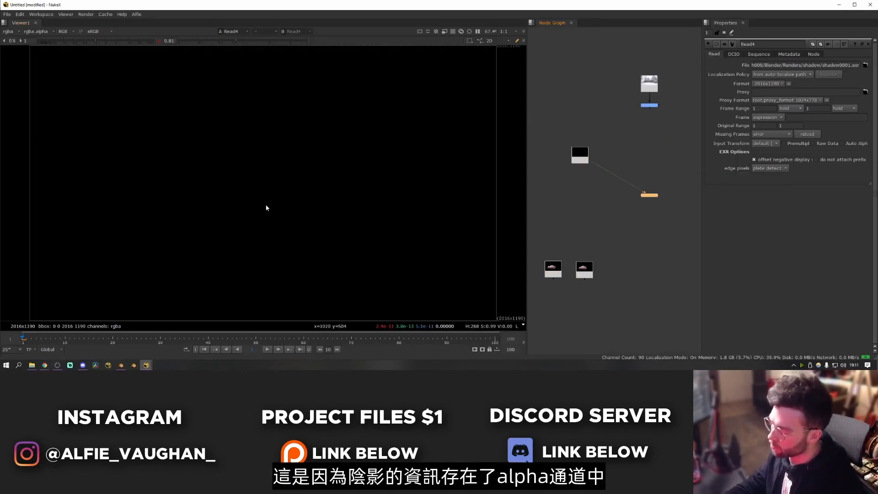
# - Examine the shadow render's alpha channel in the viewer and return to the colour view
pyautogui.press('a')
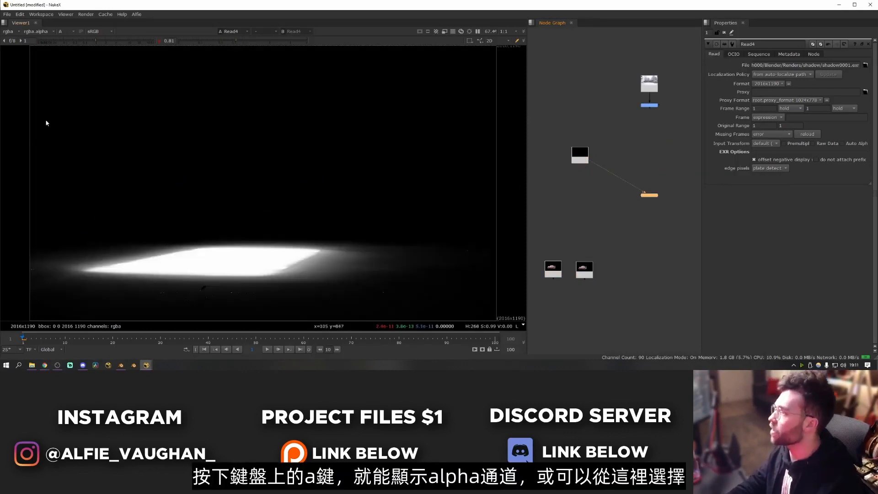
pyautogui.click(63, 32)
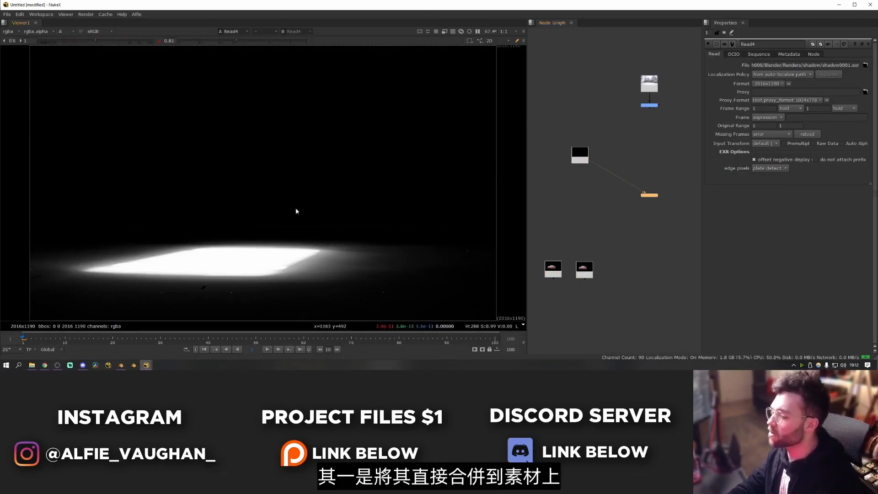
pyautogui.press('a')
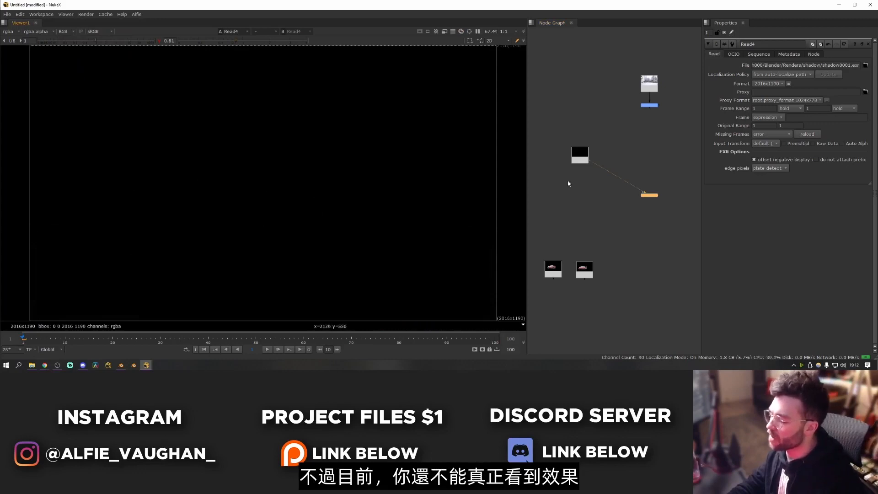
# - Merge the shadow render over the graded plate with an over operation and align the Merge node below the Grade
pyautogui.press('m')
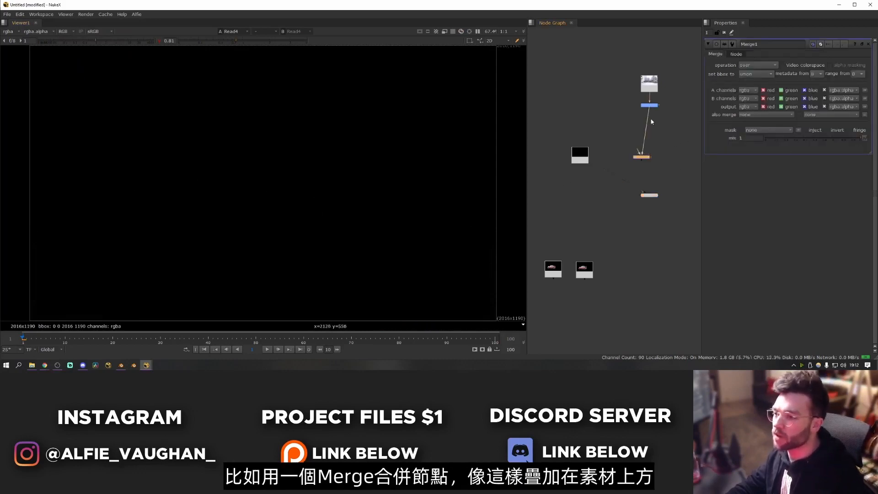
pyautogui.moveTo(634, 151); pyautogui.dragTo(605, 150)
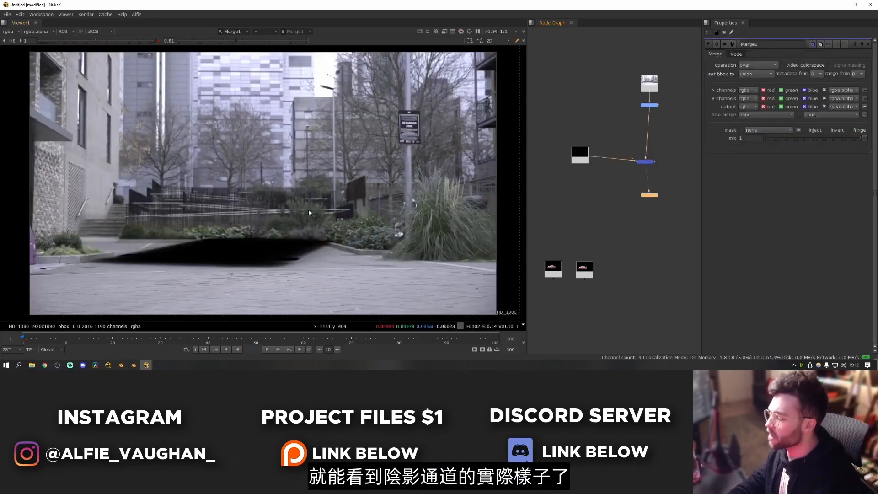
pyautogui.moveTo(646, 163); pyautogui.dragTo(651, 168)
pyautogui.click(615, 181)
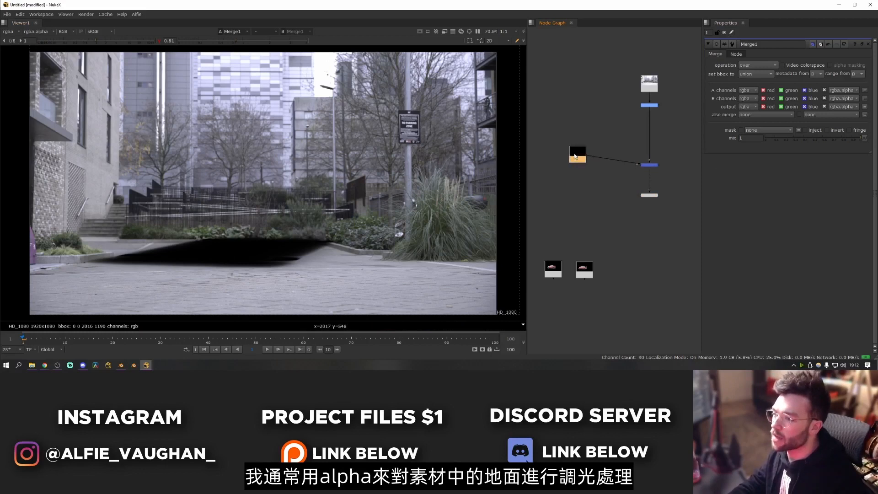
# - Compare the shadow render's colour and alpha views with the merged result in the viewer
pyautogui.moveTo(575, 158); pyautogui.dragTo(572, 156)
pyautogui.press('1')
pyautogui.press('a')
pyautogui.press('a')
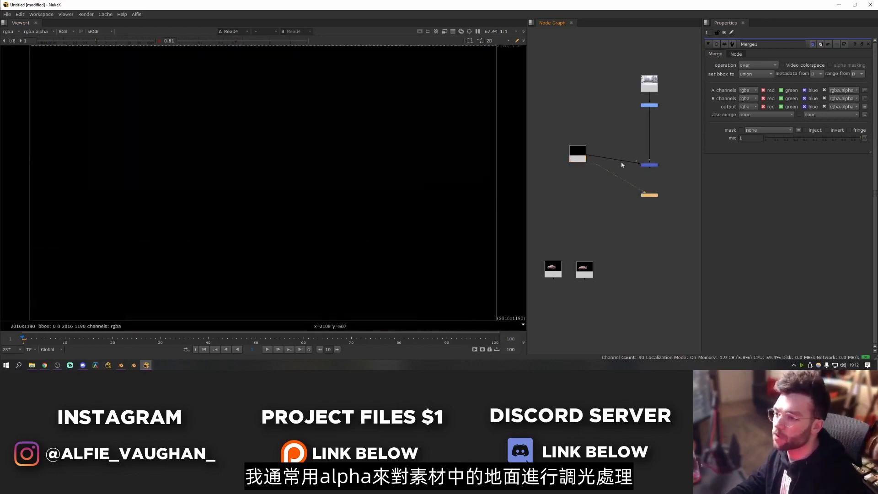
pyautogui.click(647, 165)
pyautogui.press('1')
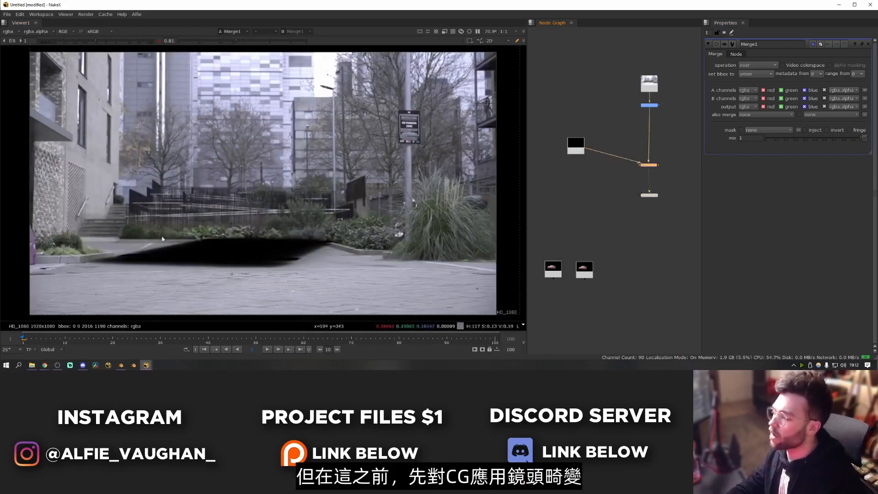
# - Inspect the merged shadow's placement on the ground up close, and view the overscanned shadow and car beauty renders at full frame
pyautogui.scroll(5, 314, 235)
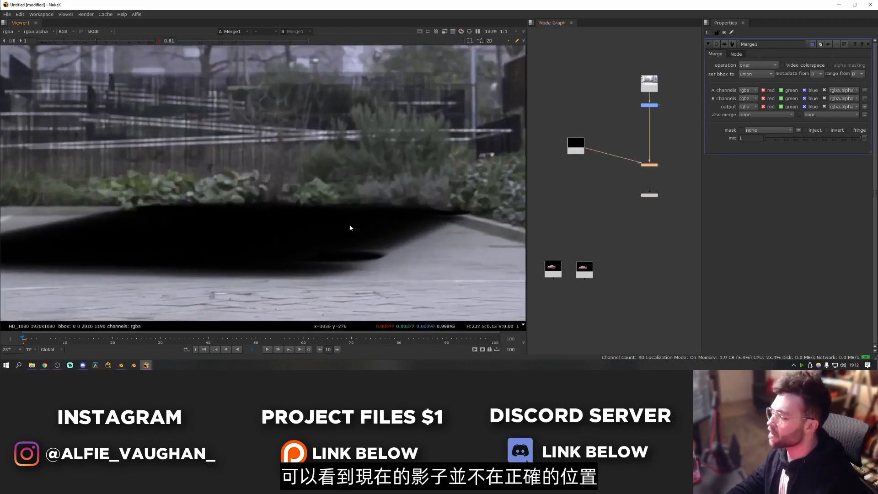
pyautogui.scroll(-2, 339, 203)
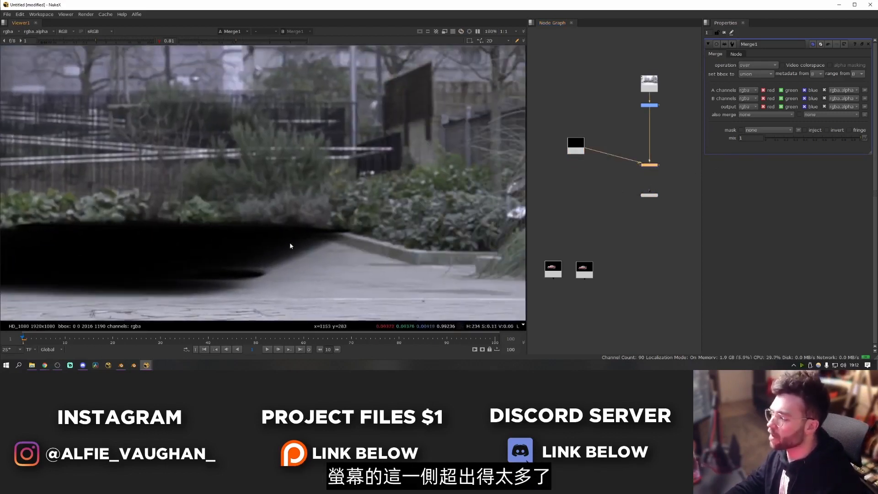
pyautogui.scroll(-3, 460, 174)
pyautogui.moveTo(643, 201); pyautogui.dragTo(567, 162)
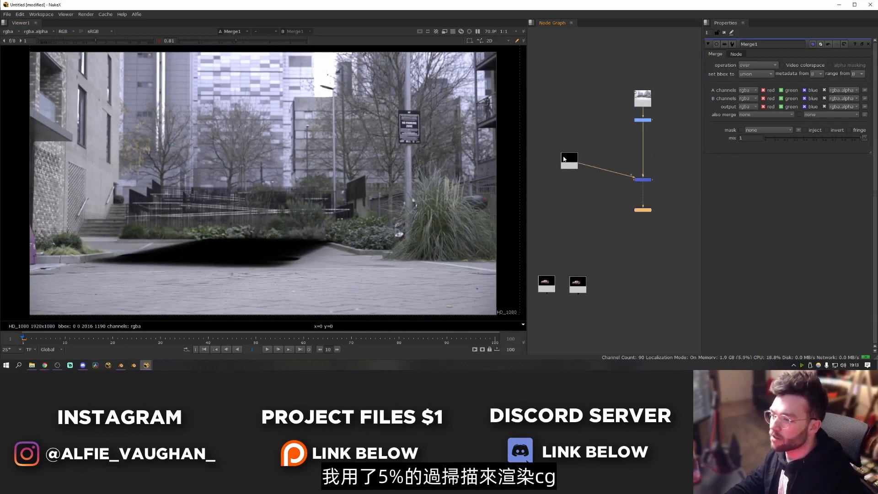
pyautogui.scroll(-4, 402, 193)
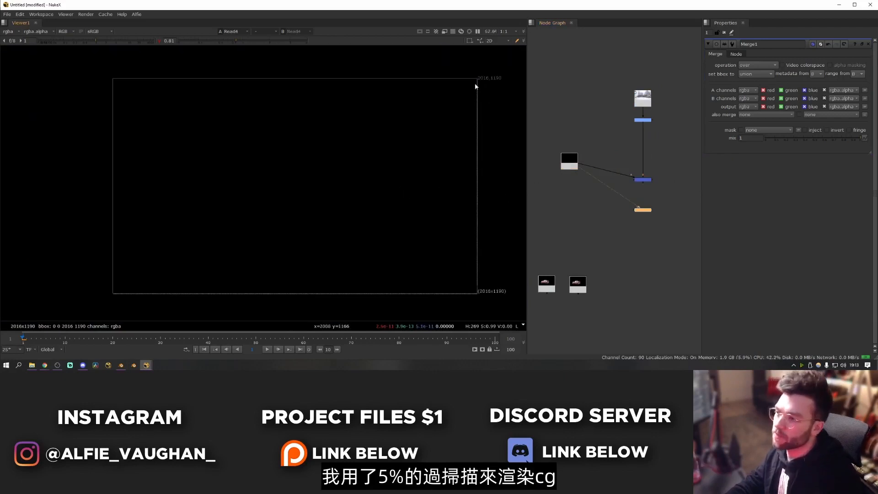
pyautogui.press('1')
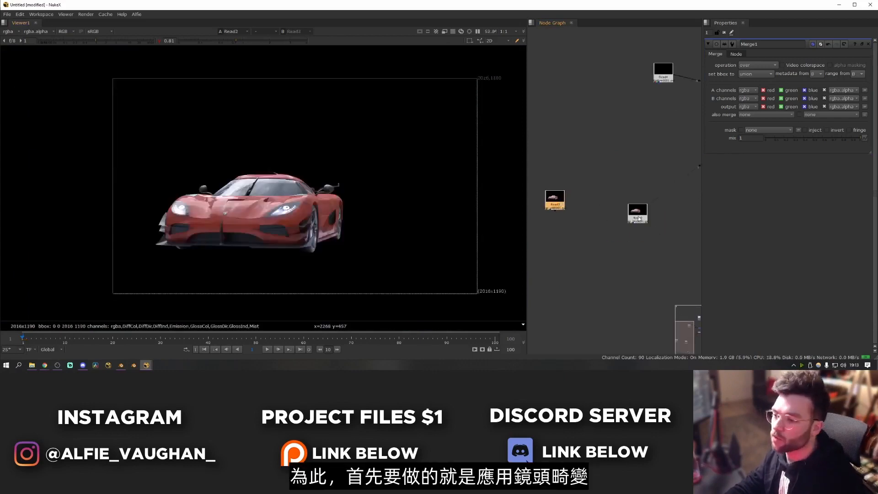
# - Place the car beauty Read node in free space and add a Reformat node below it
pyautogui.moveTo(645, 219); pyautogui.dragTo(586, 220, button='middle')
pyautogui.scroll(3, 585, 220)
pyautogui.moveTo(582, 219); pyautogui.dragTo(587, 199)
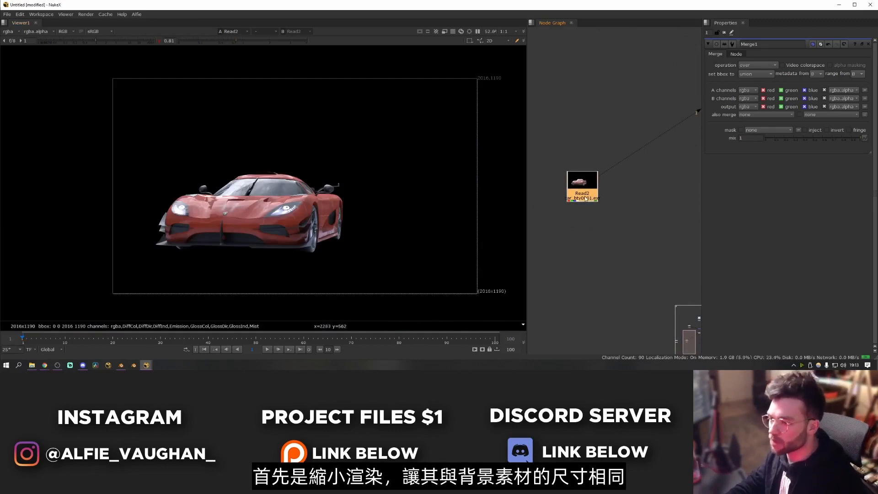
pyautogui.press('Tab')
pyautogui.write('reformat')
pyautogui.press('Return')
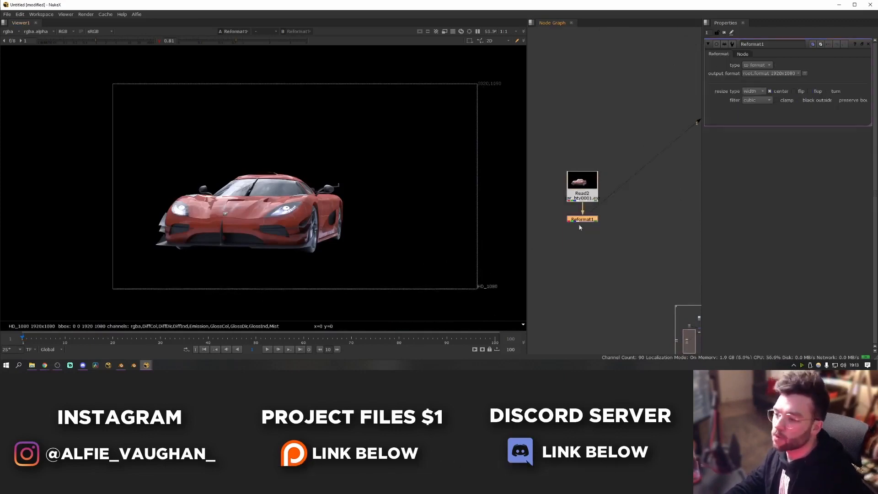
# - Set the Reformat's resize type to none, undoing and redoing the change to compare the car's size
pyautogui.click(759, 91)
pyautogui.click(752, 85)
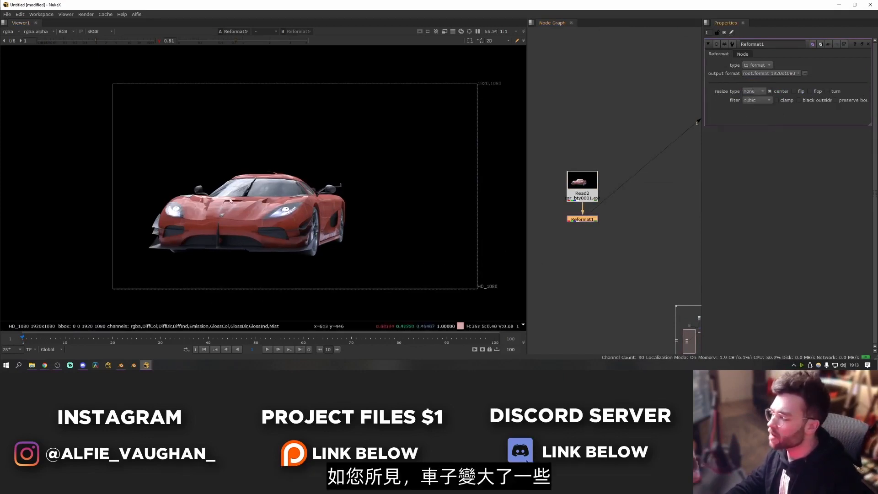
pyautogui.hotkey('ctrl', 'z')
pyautogui.hotkey('ctrl', 'shift', 'z')
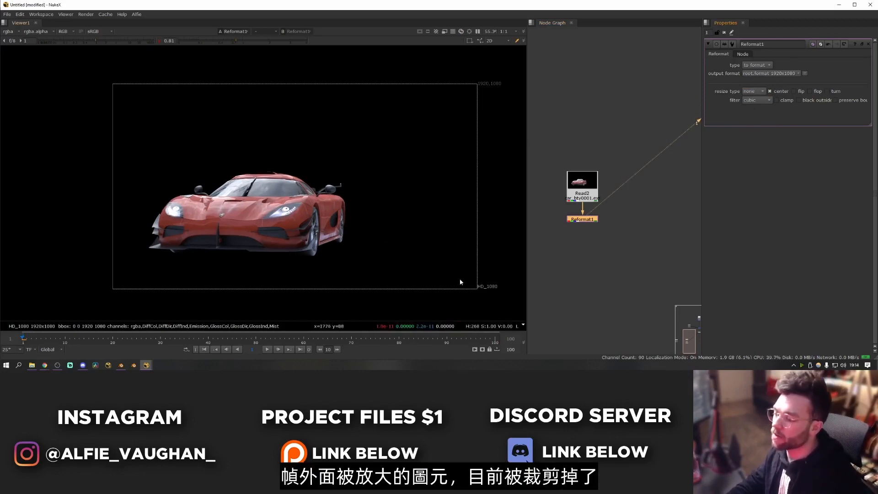
# - Turn on the Reformat's preserve bounding box option and inspect the overscan area around the HD frame
pyautogui.click(843, 101)
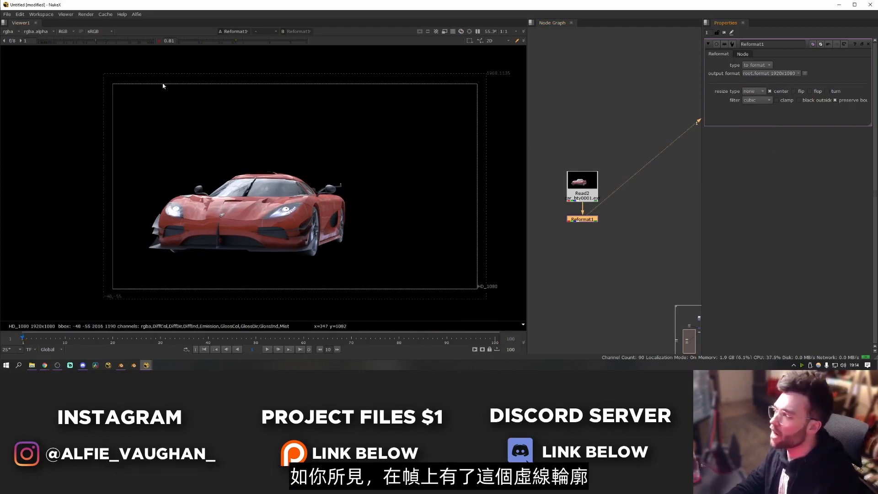
pyautogui.moveTo(92, 68)
pyautogui.mouseDown()
pyautogui.moveTo(491, 305)
pyautogui.moveTo(339, 236)
pyautogui.moveTo(92, 66)
pyautogui.mouseUp()
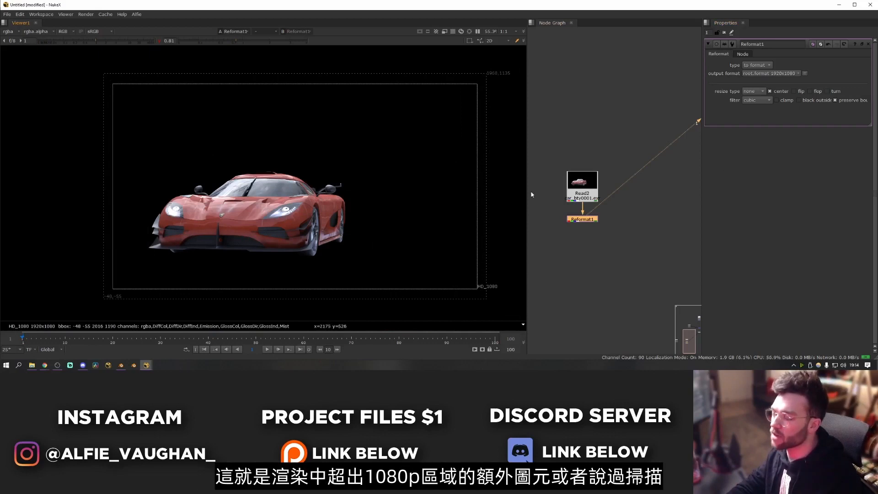
pyautogui.moveTo(102, 71); pyautogui.dragTo(488, 299)
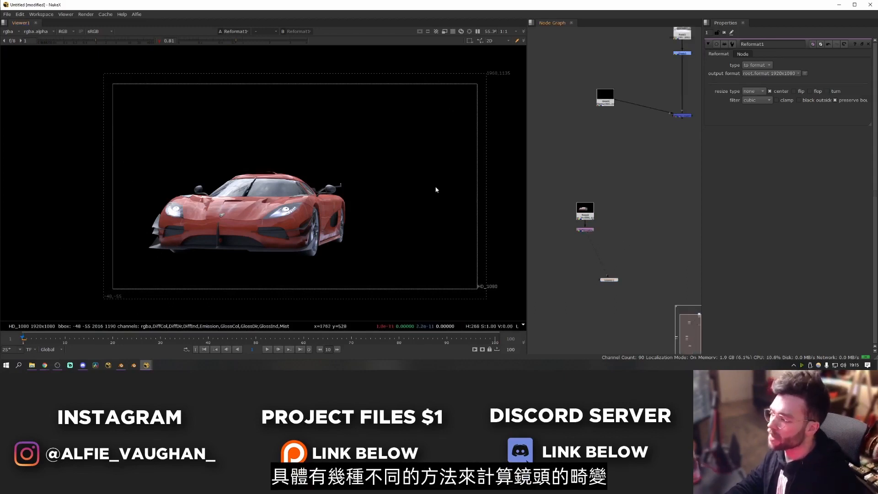
pyautogui.moveTo(396, 217); pyautogui.dragTo(377, 217, button='middle')
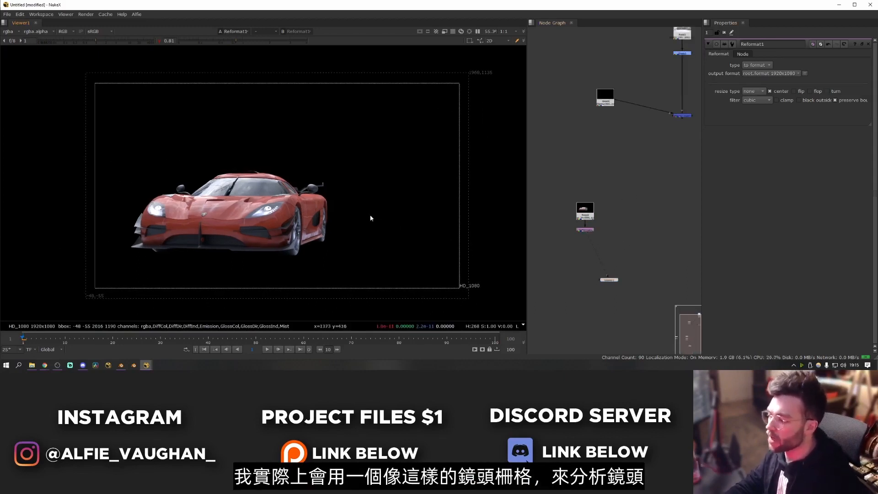
# - Load the four Canon 24-70 f2.8 lens grid images as Read nodes and view the first one
pyautogui.press('r')
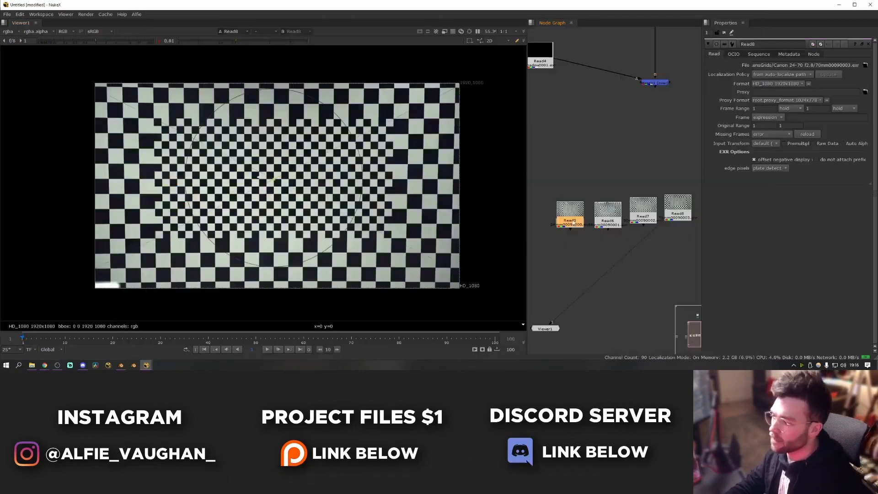
pyautogui.press('1')
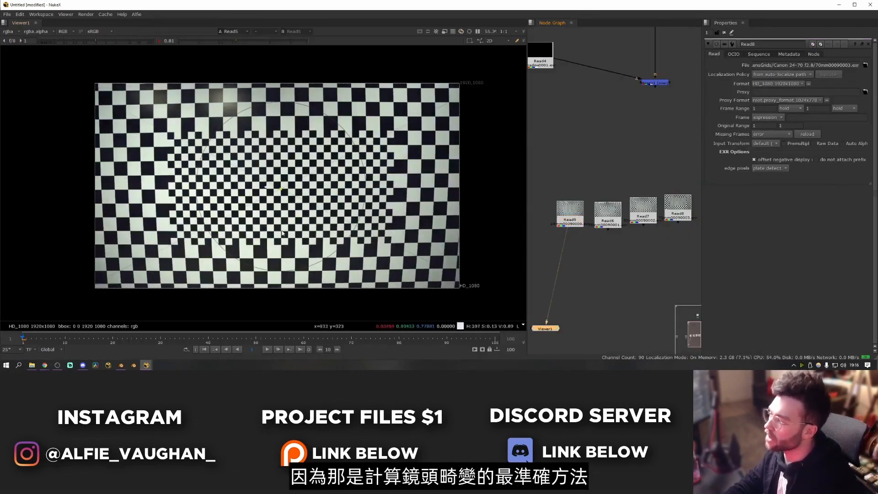
pyautogui.press('f')
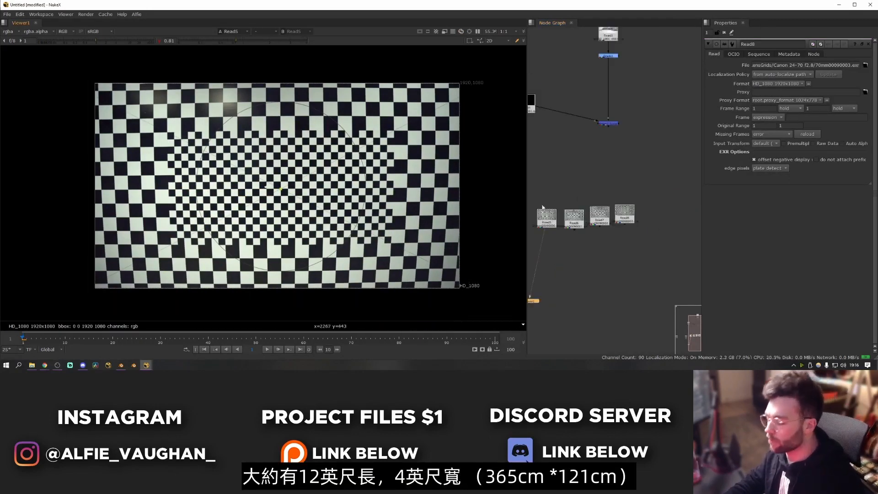
pyautogui.moveTo(589, 222); pyautogui.dragTo(608, 222, button='middle')
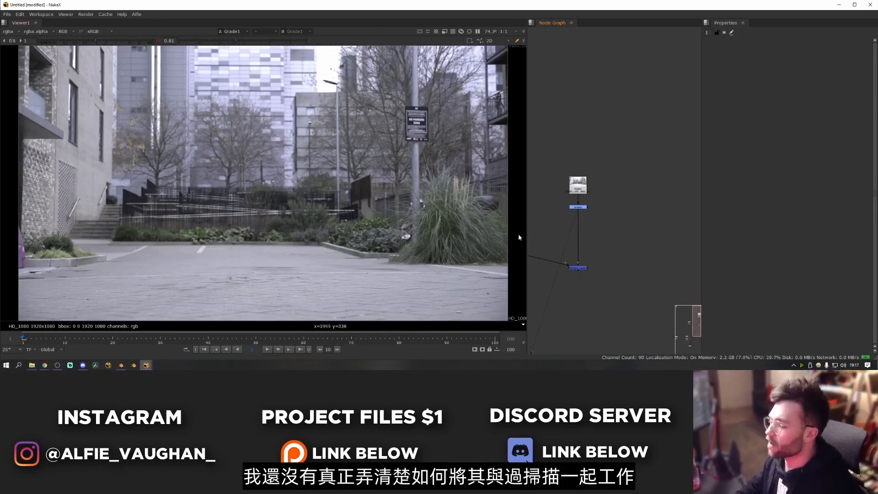
# - Create the legacy lens distortion node near the plate's Grade by running the TCL command LensDistortion
pyautogui.scroll(-3, 500, 234)
pyautogui.press('f')
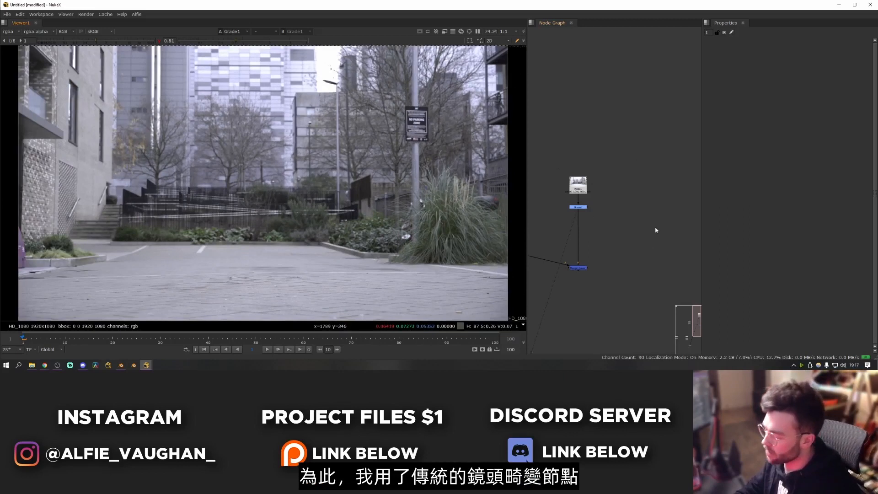
pyautogui.moveTo(597, 232); pyautogui.dragTo(635, 214, button='middle')
pyautogui.press('x')
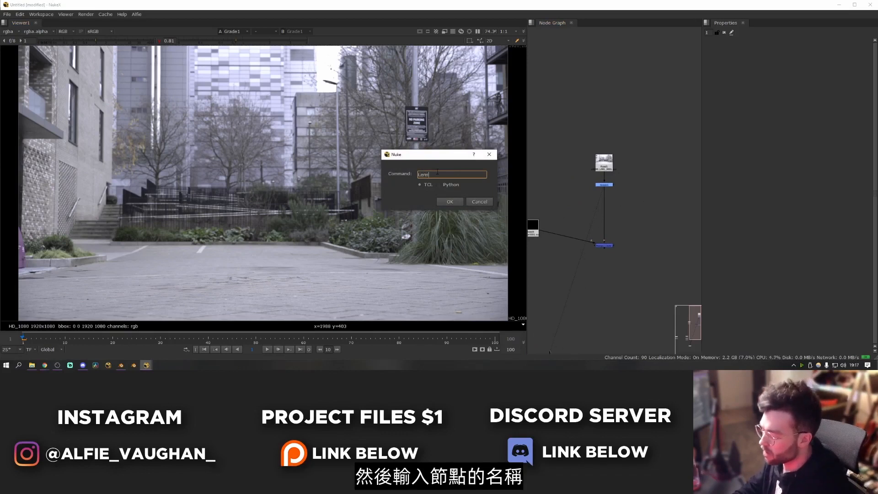
pyautogui.write('LensDistortion')
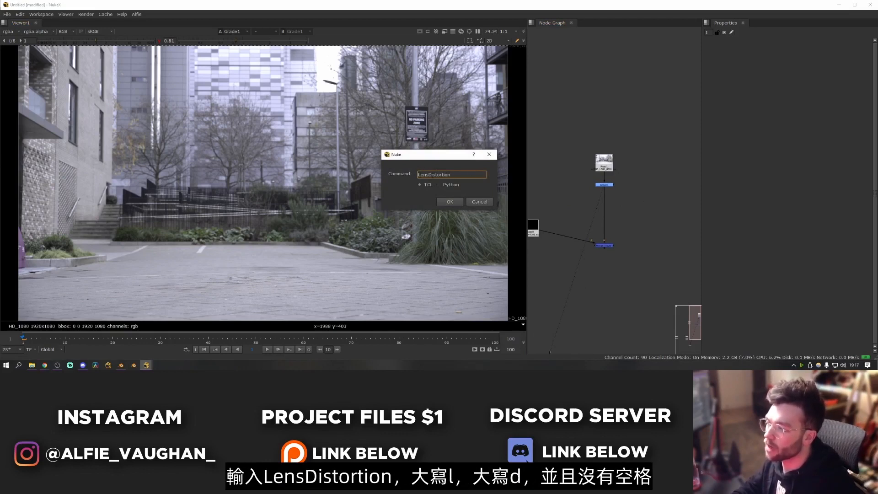
pyautogui.click(450, 202)
# - Connect the LensDistortion node's Source input to the plate's Grade node and view its output
pyautogui.scroll(5, 615, 200)
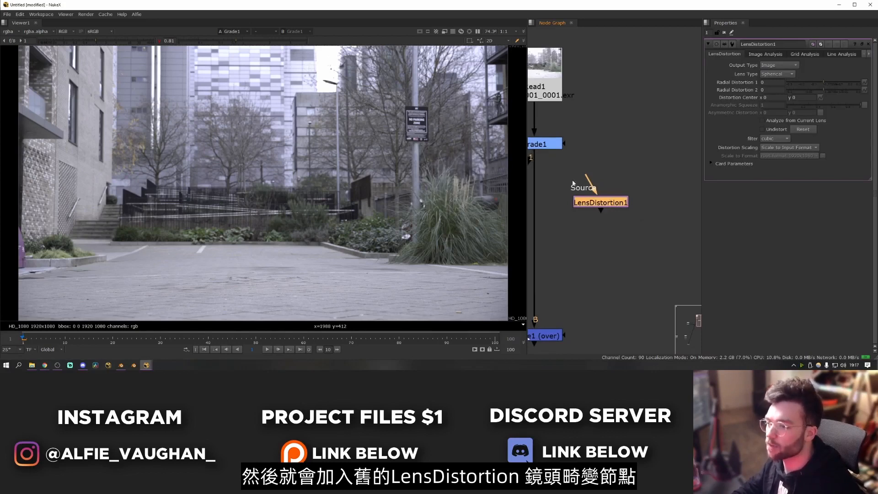
pyautogui.moveTo(573, 183); pyautogui.dragTo(545, 145)
pyautogui.moveTo(598, 203); pyautogui.dragTo(600, 203)
pyautogui.press('1')
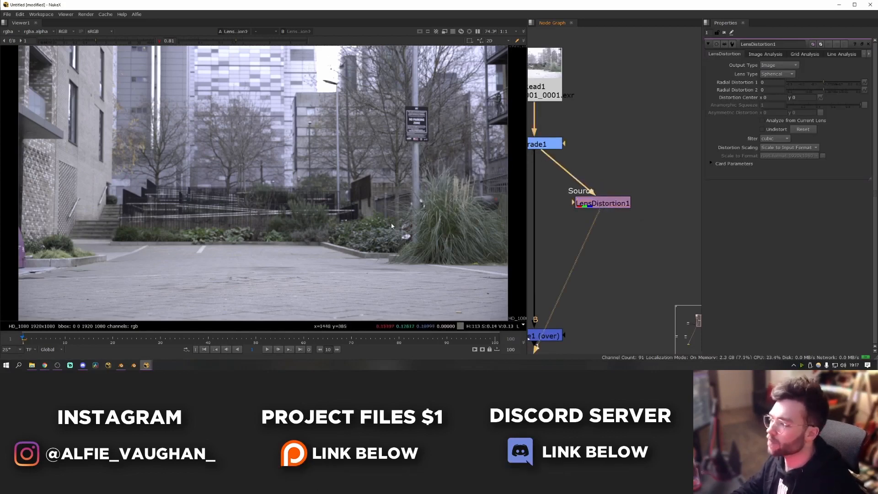
# - Turn on Drawing Mode for line analysis and trace a horizontal line of points along the base of the kerb in front of the planting
pyautogui.click(845, 54)
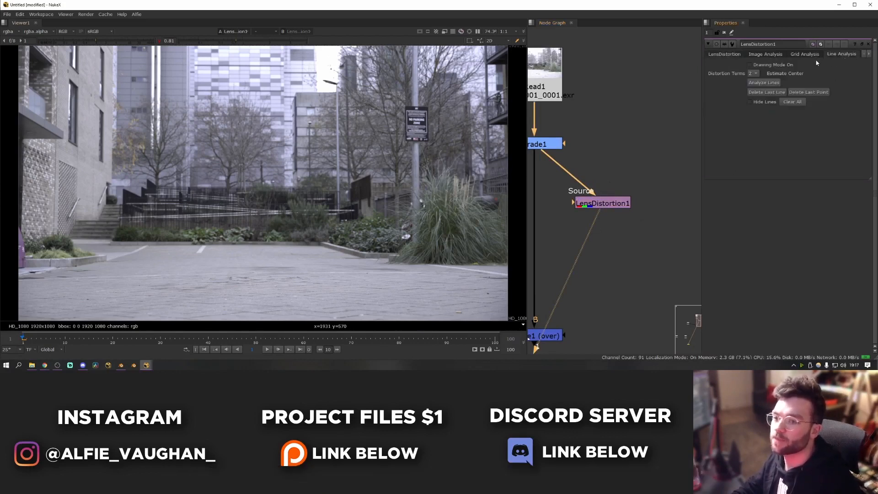
pyautogui.click(749, 64)
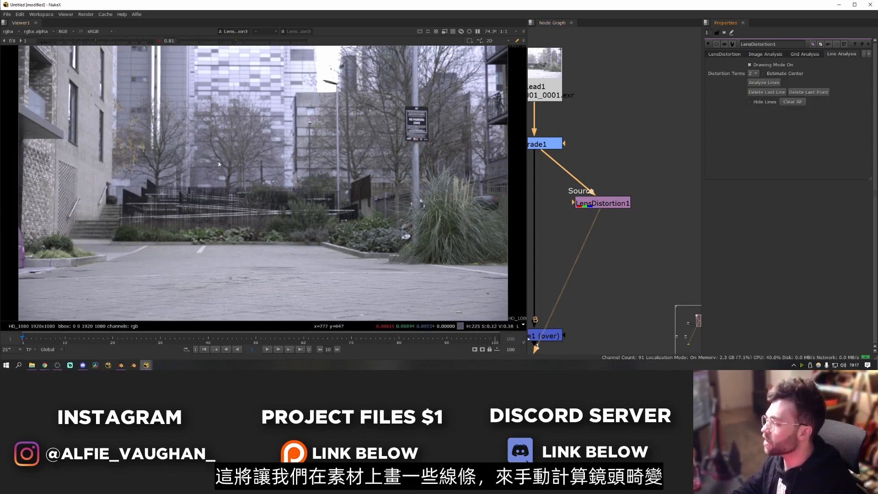
pyautogui.scroll(10, 151, 224)
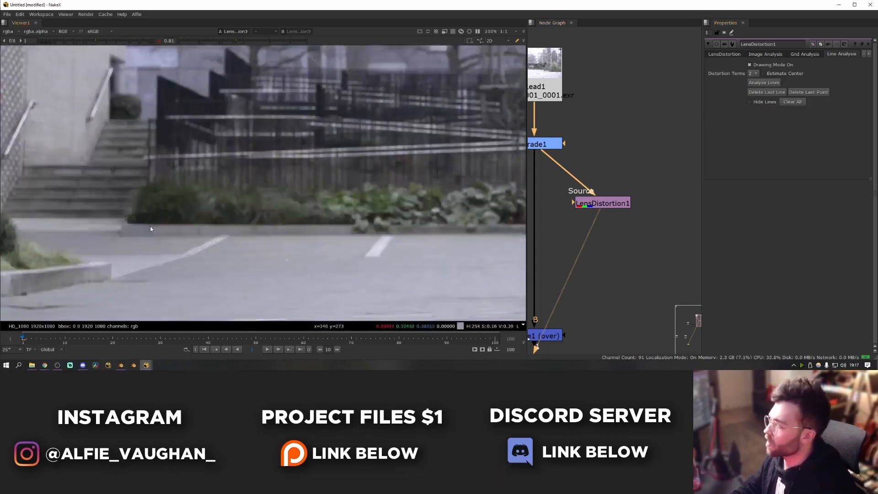
pyautogui.click(173, 183)
pyautogui.scroll(-4, 192, 201)
pyautogui.click(333, 188)
pyautogui.moveTo(391, 188); pyautogui.dragTo(246, 190, button='middle')
pyautogui.click(319, 188)
pyautogui.moveTo(405, 181); pyautogui.dragTo(271, 185, button='middle')
pyautogui.click(334, 189)
pyautogui.moveTo(420, 189); pyautogui.dragTo(291, 189, button='middle')
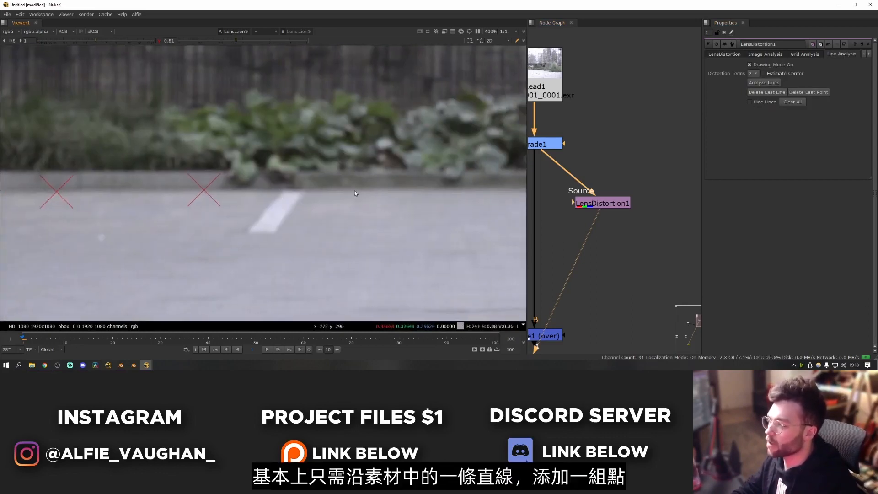
pyautogui.click(355, 190)
pyautogui.moveTo(472, 191); pyautogui.dragTo(344, 189, button='middle')
pyautogui.click(364, 188)
pyautogui.moveTo(511, 184); pyautogui.dragTo(353, 182, button='middle')
pyautogui.click(374, 184)
pyautogui.moveTo(512, 184); pyautogui.dragTo(349, 183, button='middle')
pyautogui.click(455, 184)
pyautogui.rightClick(455, 183)
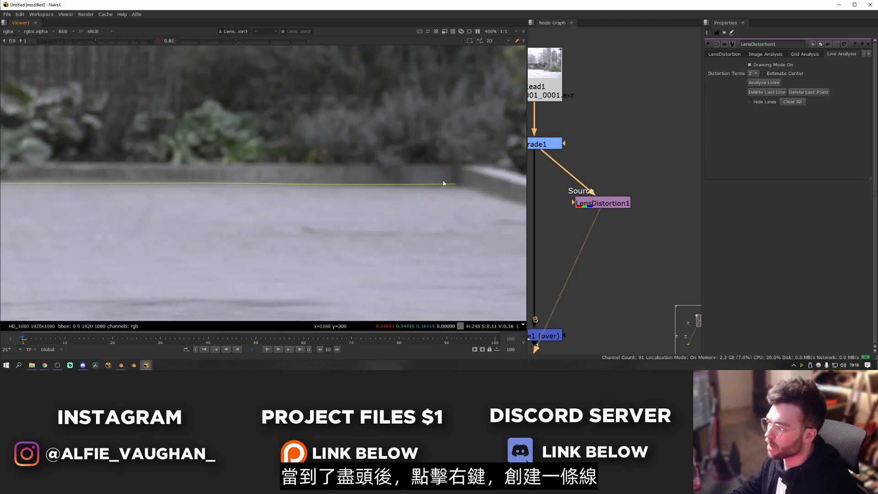
pyautogui.scroll(-5, 439, 196)
pyautogui.scroll(-3, 154, 209)
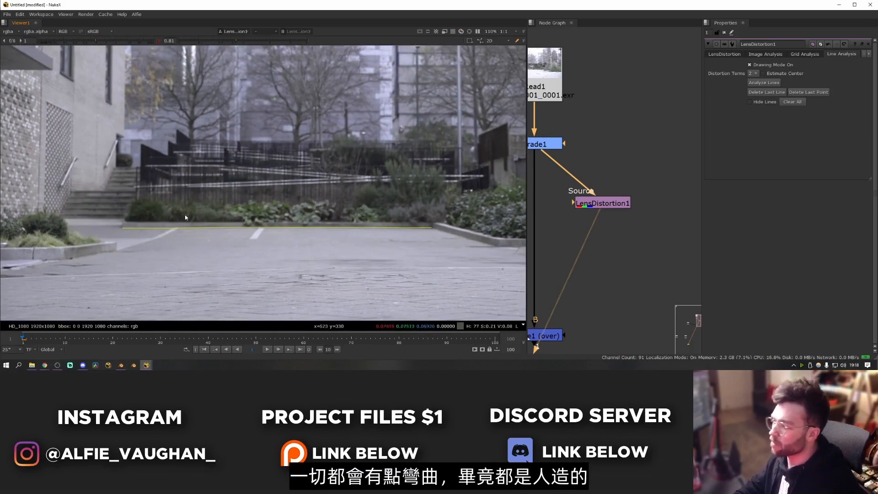
# - Trace a vertical analysis line up the brick building's edge to the upper border of the plate
pyautogui.scroll(4, 160, 231)
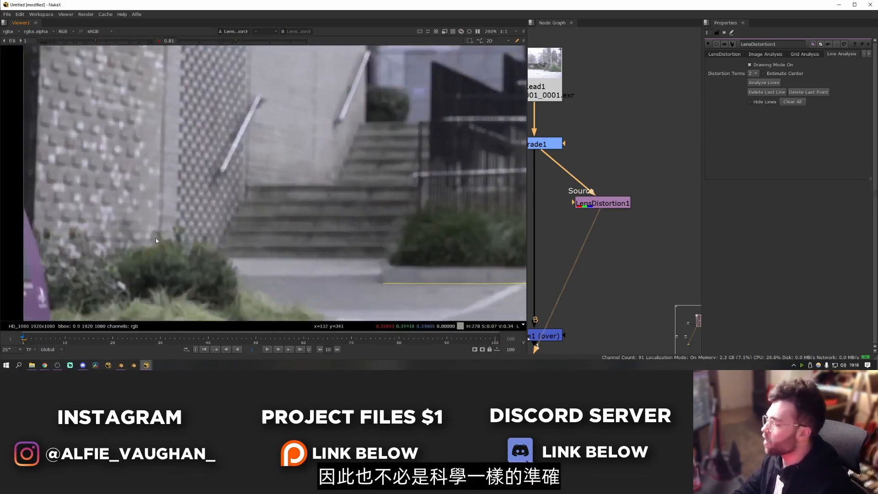
pyautogui.moveTo(161, 138); pyautogui.dragTo(182, 209, button='middle')
pyautogui.click(183, 209)
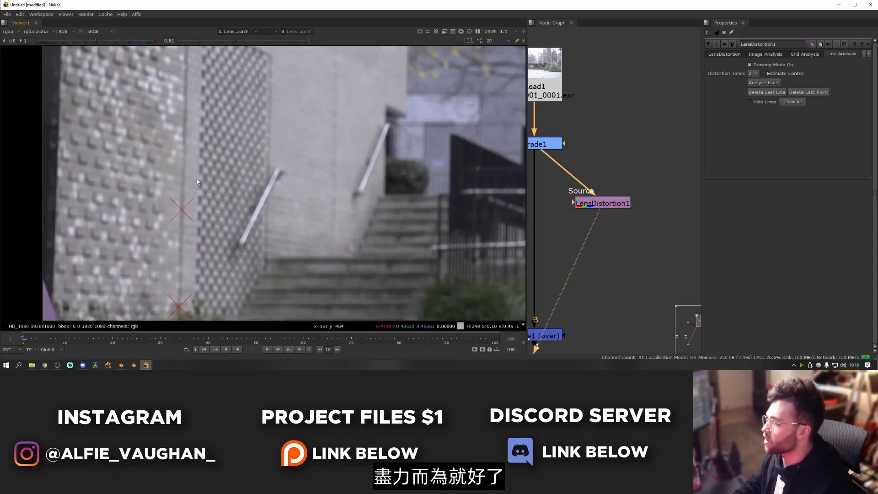
pyautogui.moveTo(189, 98); pyautogui.dragTo(192, 199, button='middle')
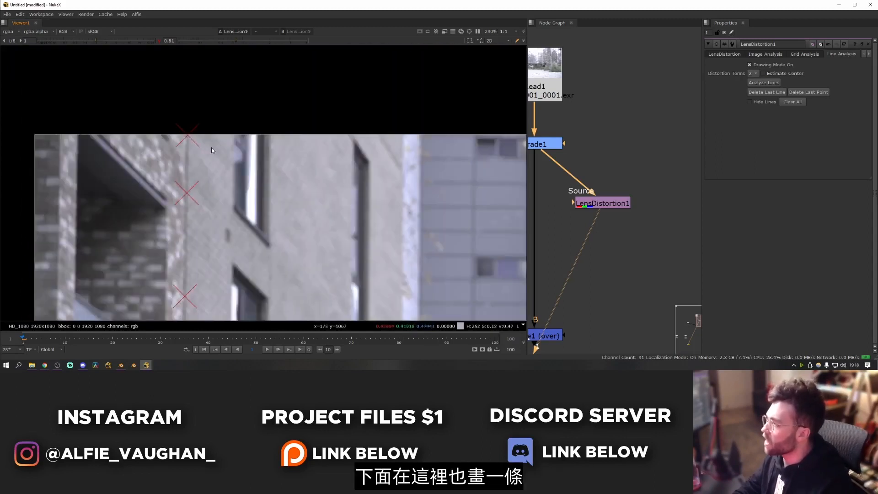
pyautogui.press('Escape')
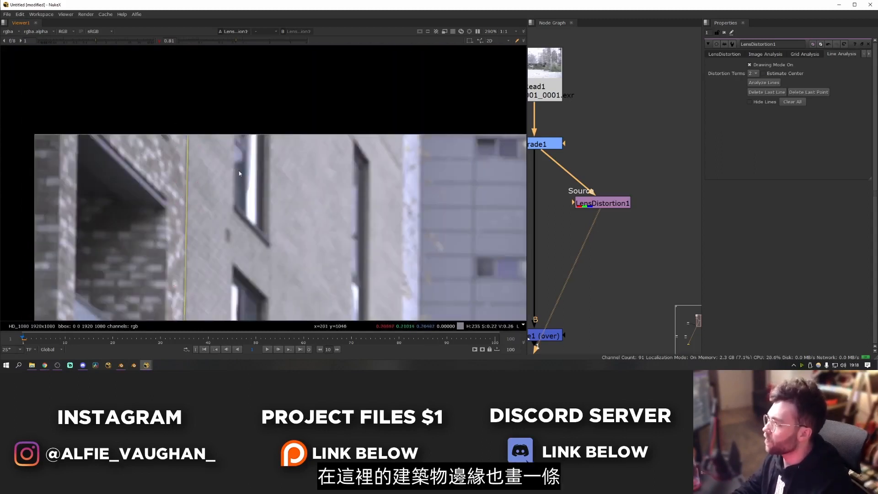
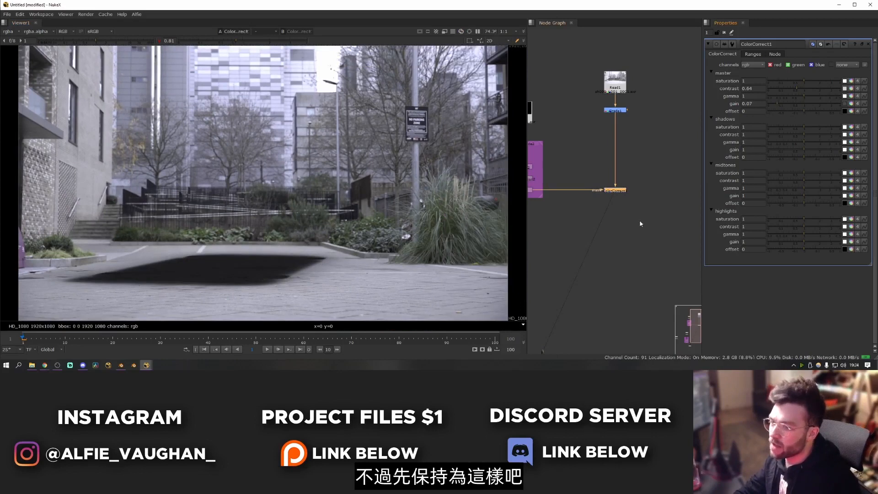
# - Create a Merge node with the over operation beside the car render's RD backdrop
pyautogui.click(620, 247)
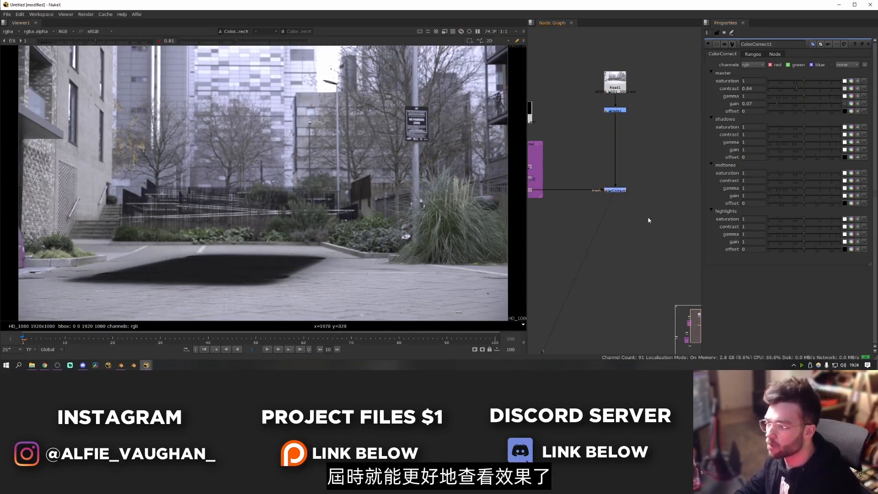
pyautogui.scroll(-5, 647, 218)
pyautogui.scroll(4, 577, 293)
pyautogui.moveTo(594, 276); pyautogui.dragTo(611, 234, button='middle')
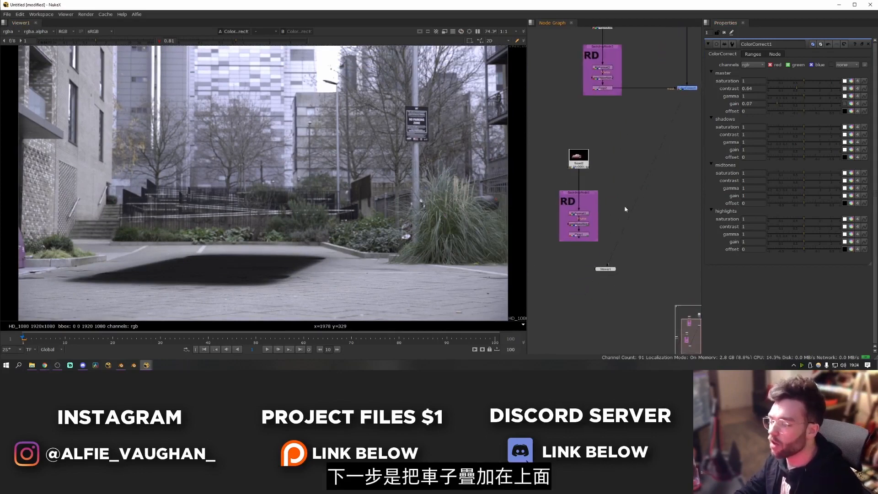
pyautogui.moveTo(668, 230); pyautogui.dragTo(636, 233, button='middle')
pyautogui.press('m')
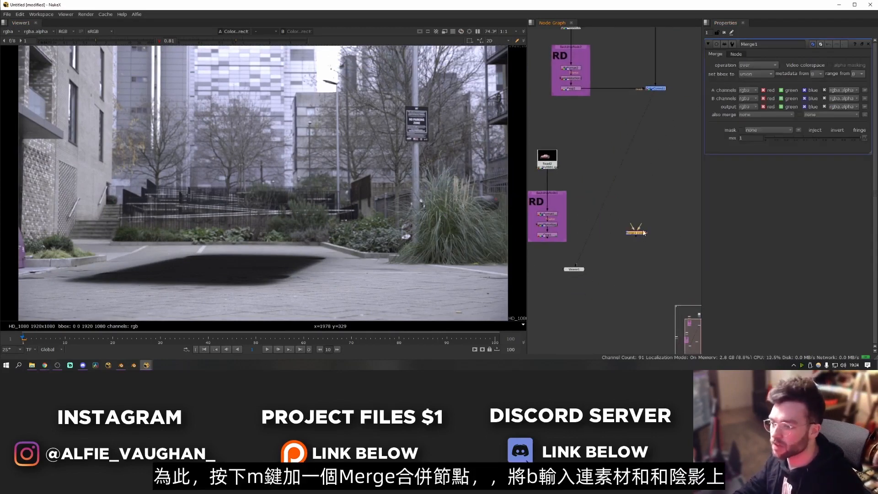
# - Connect the Merge's B input to the ColorCorrect and its A input to the car's RD branch, squaring the A connection with a dot
pyautogui.moveTo(640, 227); pyautogui.dragTo(657, 248)
pyautogui.scroll(-4, 657, 248)
pyautogui.moveTo(658, 248); pyautogui.dragTo(648, 202, button='middle')
pyautogui.moveTo(648, 201); pyautogui.dragTo(649, 304)
pyautogui.press('1')
pyautogui.click(653, 298)
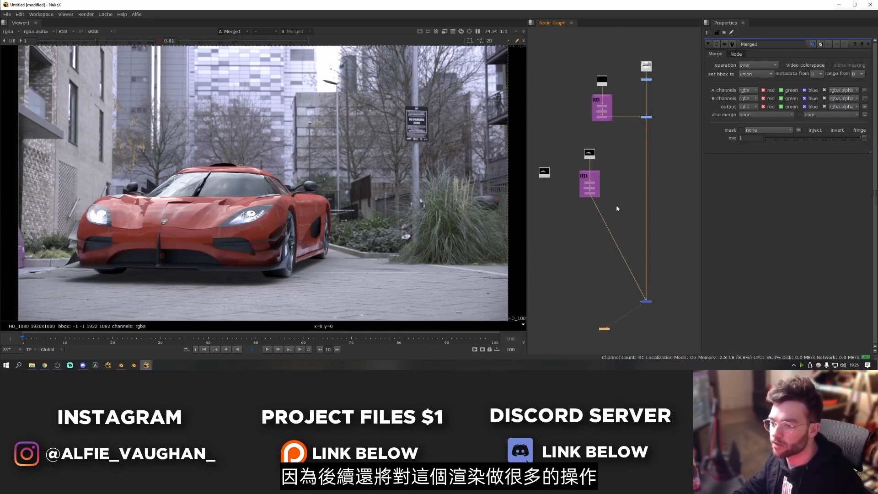
pyautogui.scroll(3, 616, 209)
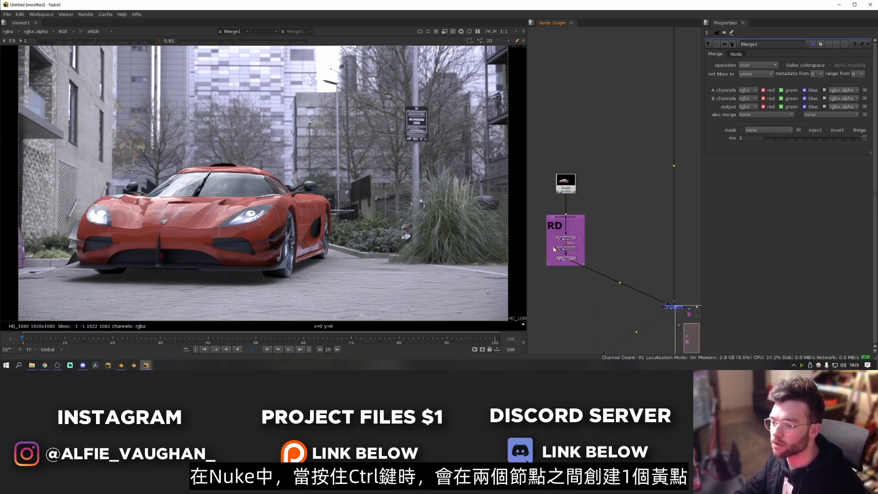
pyautogui.keyDown('ctrl'); pyautogui.moveTo(619, 282); pyautogui.dragTo(570, 310); pyautogui.keyUp('ctrl')
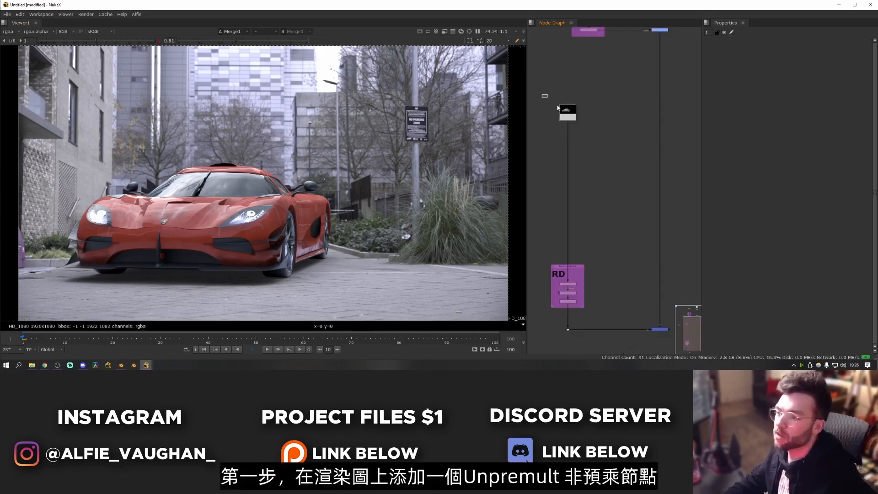
# - Add an Unpremult node directly after the car render's Read node and inspect the car's edges
pyautogui.press('1')
pyautogui.press('Tab')
pyautogui.write('un')
pyautogui.press('Return')
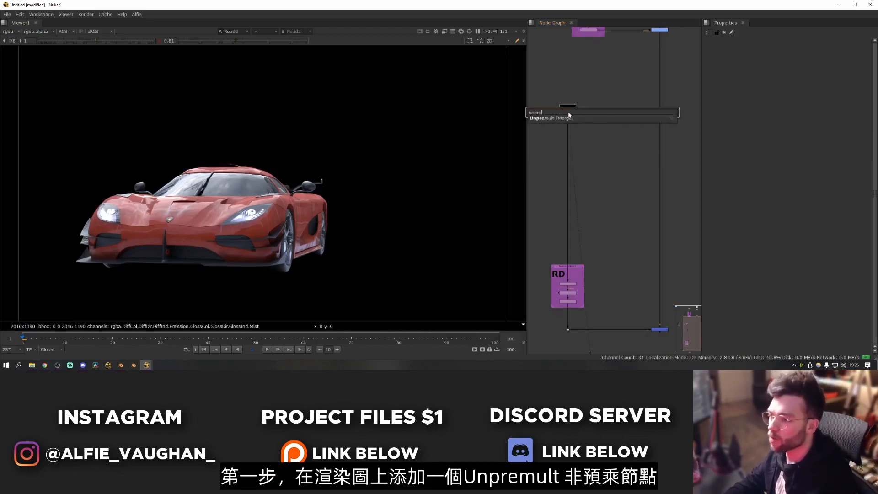
pyautogui.scroll(8, 389, 177)
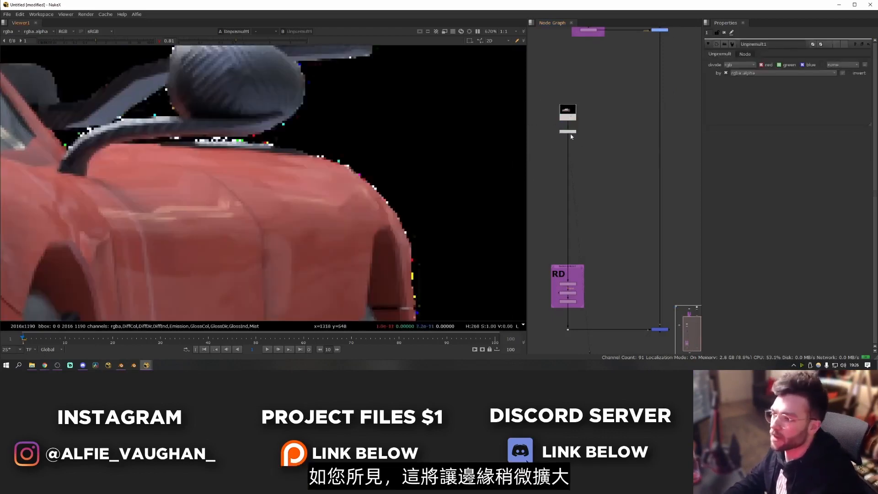
pyautogui.scroll(-1, 383, 184)
pyautogui.press('f')
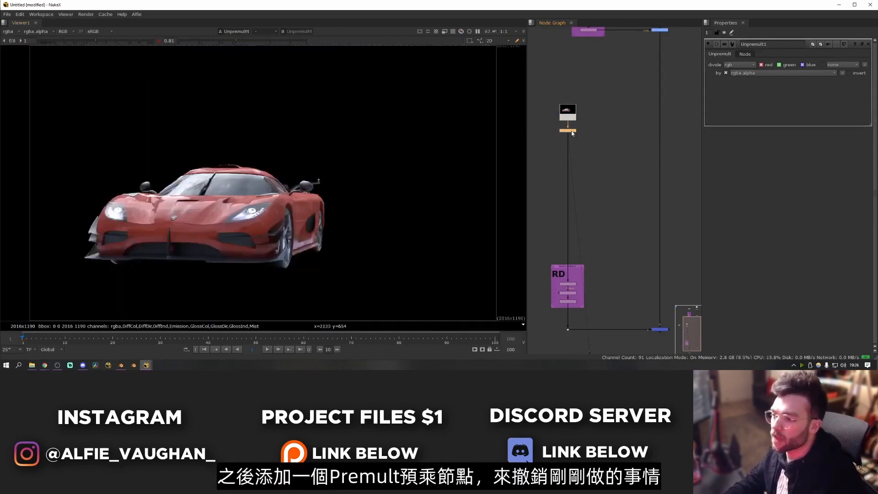
# - Add a Premult node after the Unpremult in the car render's branch
pyautogui.press('Tab')
pyautogui.write('pre')
pyautogui.press('Return')
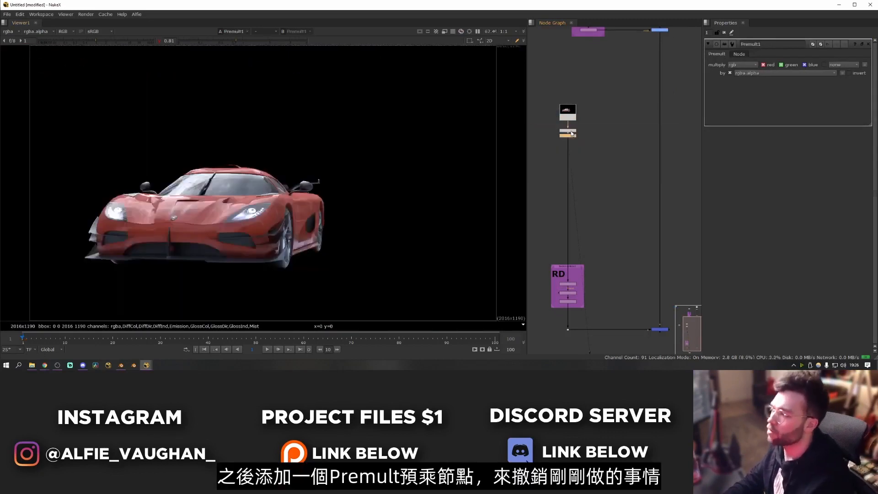
# - Compare the car's edges up close in the outputs of the render, the Unpremult and the Premult
pyautogui.scroll(5, 289, 198)
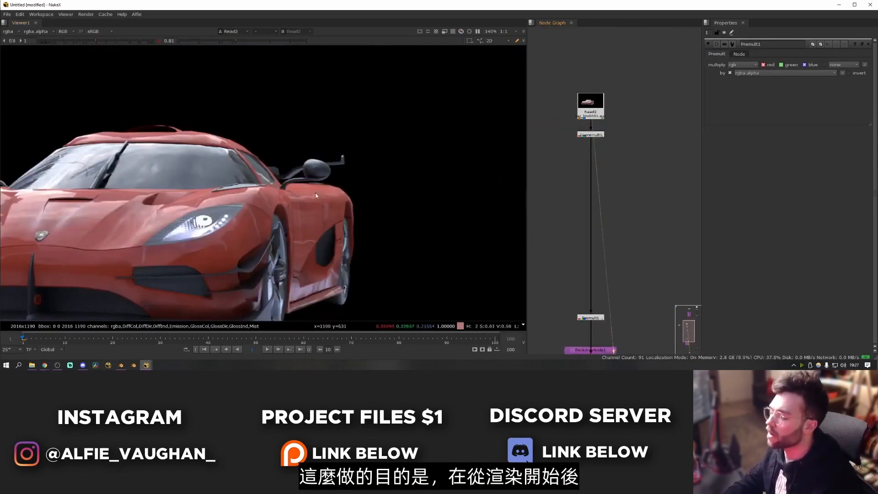
pyautogui.scroll(2, 515, 137)
pyautogui.click(590, 135)
pyautogui.press('1')
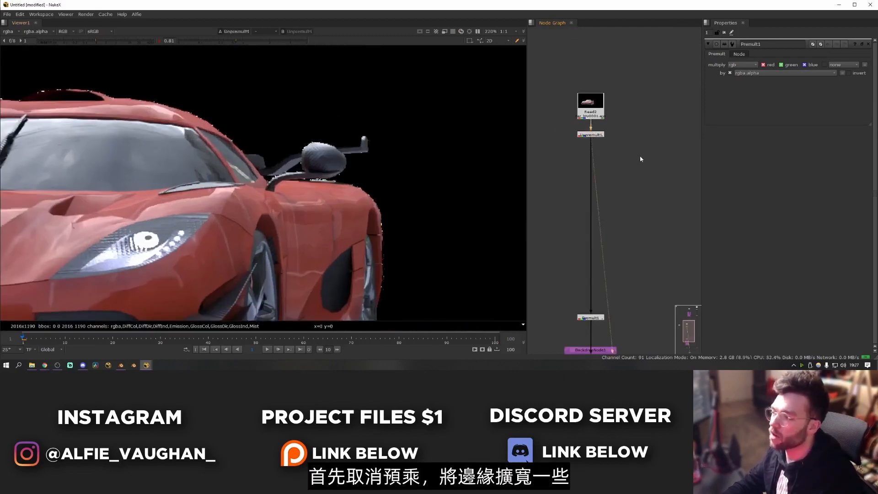
pyautogui.moveTo(574, 157); pyautogui.dragTo(621, 155, button='middle')
pyautogui.moveTo(296, 196); pyautogui.dragTo(440, 169, button='middle')
pyautogui.scroll(-3, 441, 170)
pyautogui.scroll(3, 447, 188)
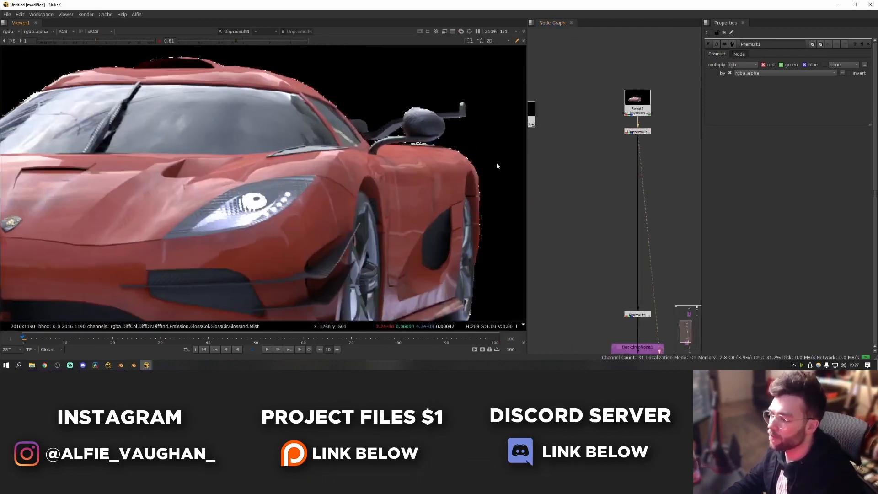
pyautogui.press('1')
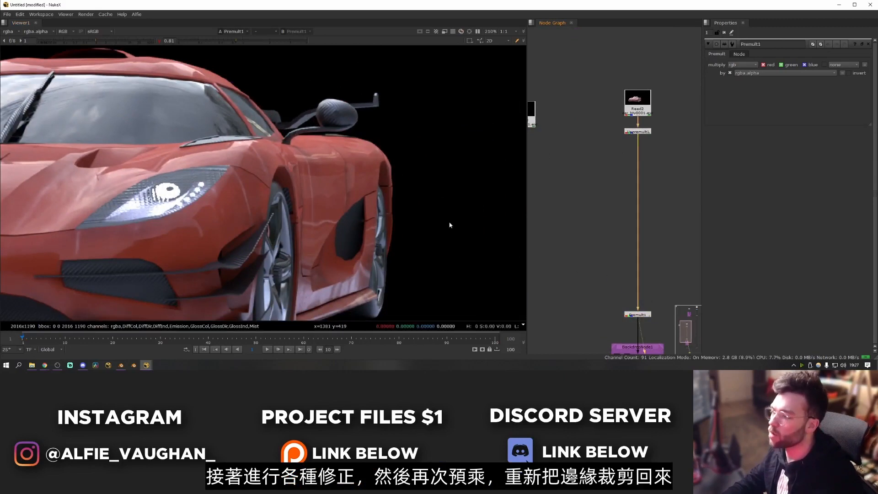
pyautogui.scroll(3, 382, 118)
pyautogui.scroll(-4, 382, 117)
# - Disable the Unpremult and Premult and insert a Grade between them with whitepoint 0.32 and gain 4 to check the edges
pyautogui.moveTo(613, 126); pyautogui.dragTo(677, 325)
pyautogui.press('d')
pyautogui.press('g')
pyautogui.moveTo(668, 220); pyautogui.dragTo(638, 220)
pyautogui.moveTo(797, 96)
pyautogui.mouseDown()
pyautogui.moveTo(840, 95)
pyautogui.moveTo(790, 81)
pyautogui.mouseUp()
pyautogui.scroll(3, 396, 256)
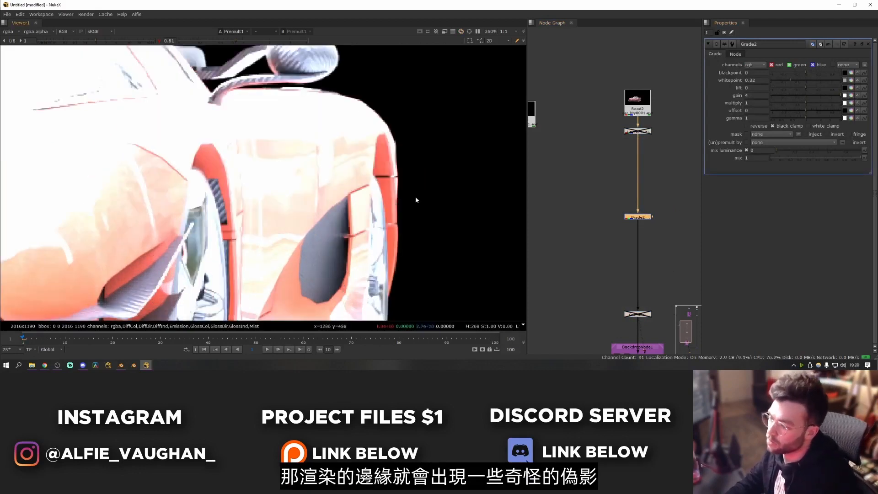
# - Re-enable the Unpremult and Premult nodes and delete the test Grade between them
pyautogui.moveTo(611, 125); pyautogui.dragTo(652, 154)
pyautogui.press('d')
pyautogui.moveTo(605, 302); pyautogui.dragTo(662, 323)
pyautogui.press('d')
pyautogui.click(664, 287)
pyautogui.click(634, 218)
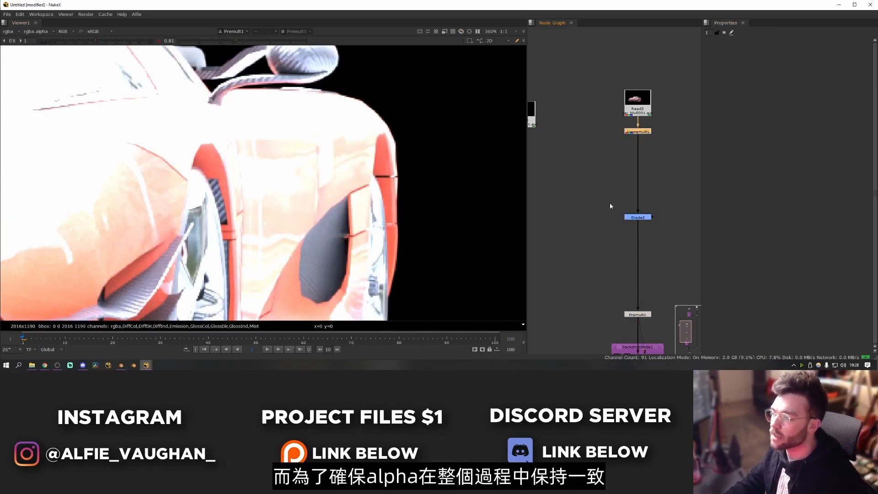
pyautogui.moveTo(600, 193); pyautogui.dragTo(676, 240)
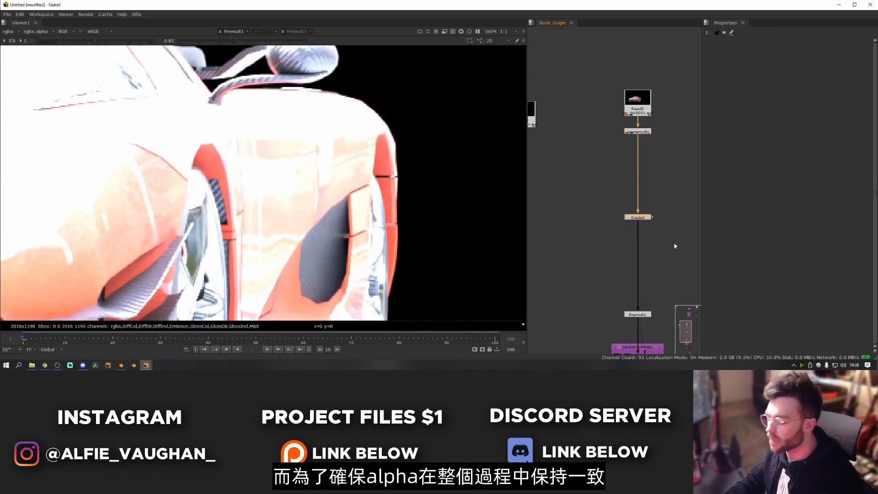
pyautogui.press('Delete')
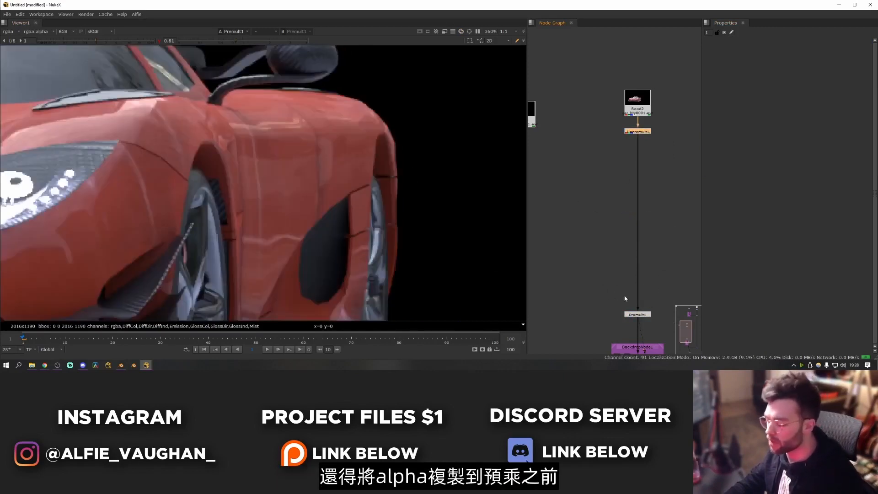
# - Insert a Copy node just above the Premult, copying rgba.alpha to rgba.alpha
pyautogui.click(667, 273)
pyautogui.moveTo(668, 272); pyautogui.dragTo(633, 261, button='middle')
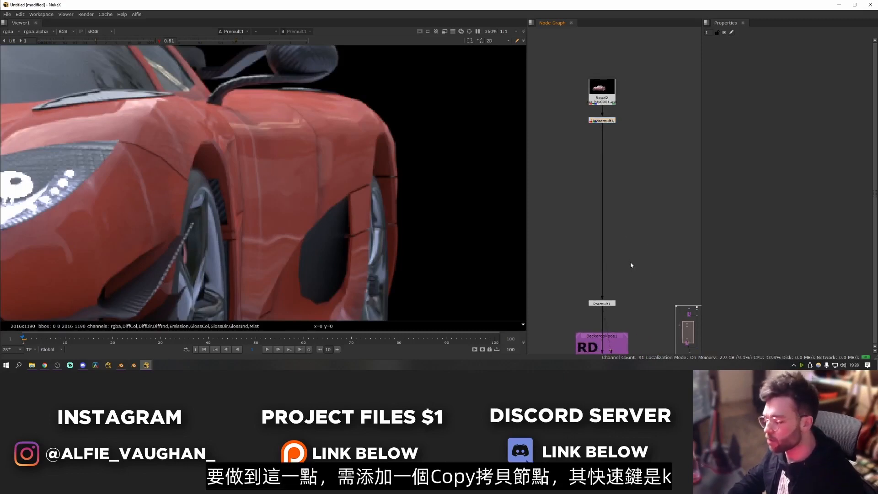
pyautogui.press('k')
pyautogui.moveTo(632, 265); pyautogui.dragTo(615, 283)
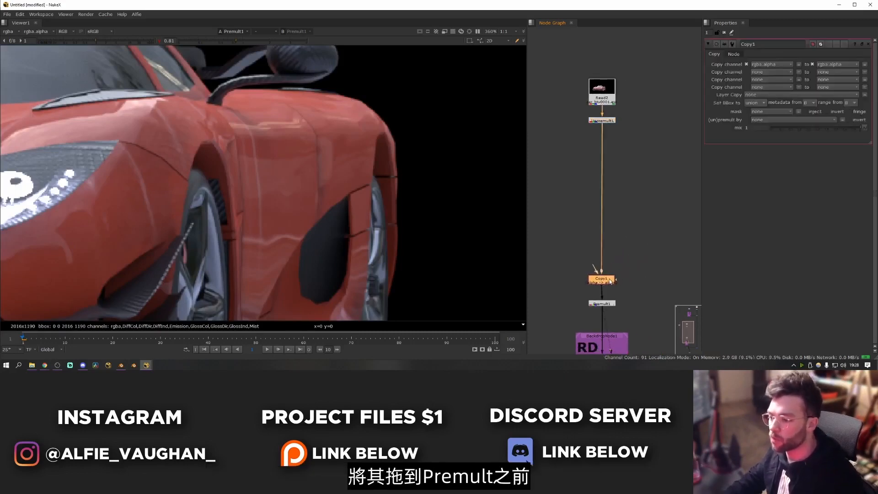
# - Feed the Copy's A input from the car's Read node, routing the connection through two square-cornered dots
pyautogui.click(644, 275)
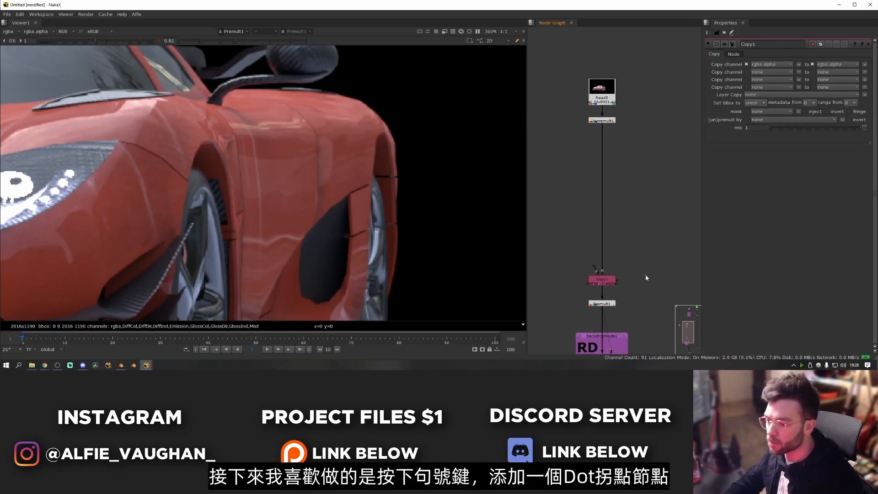
pyautogui.moveTo(604, 271); pyautogui.dragTo(602, 103)
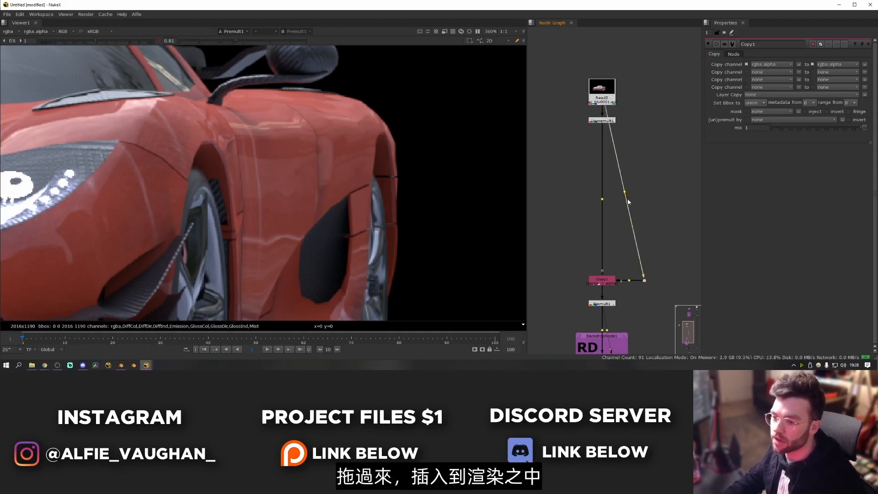
pyautogui.keyDown('ctrl'); pyautogui.moveTo(624, 192); pyautogui.dragTo(644, 92); pyautogui.keyUp('ctrl')
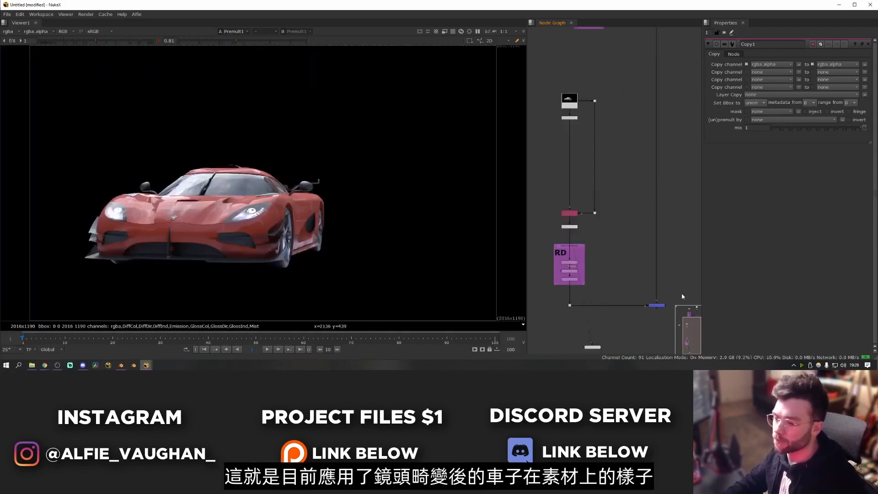
# - View the Merge output and raise the viewer gamma to compare the car's black levels with the plate
pyautogui.click(662, 305)
pyautogui.press('1')
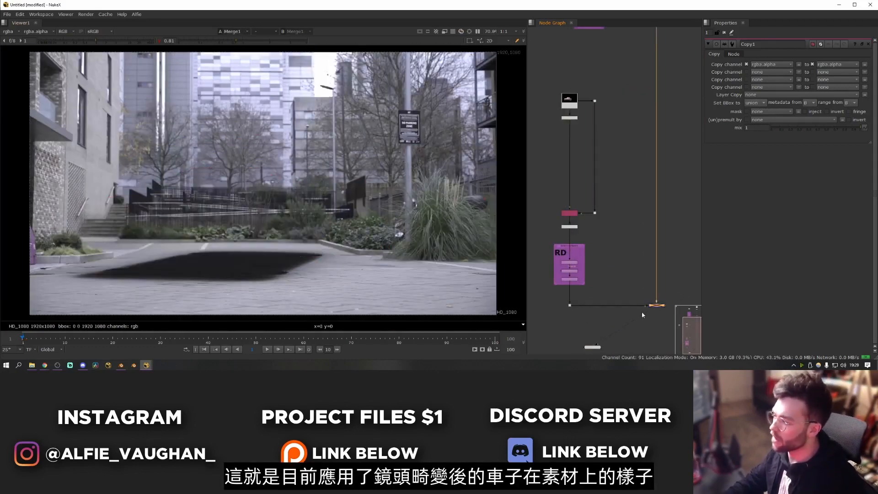
pyautogui.click(641, 312)
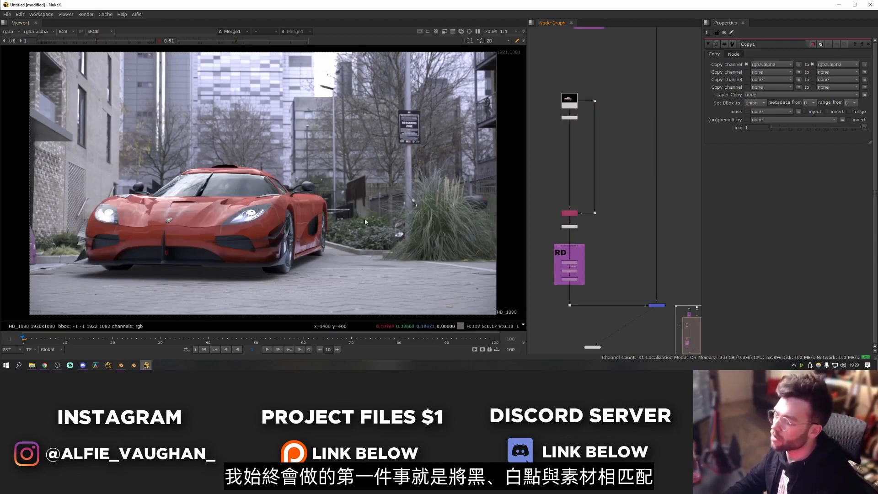
pyautogui.moveTo(238, 41); pyautogui.dragTo(310, 42)
pyautogui.keyDown('alt'); pyautogui.moveTo(223, 167); pyautogui.dragTo(220, 193, button='middle'); pyautogui.keyUp('alt')
pyautogui.moveTo(362, 203); pyautogui.dragTo(319, 196, button='middle')
pyautogui.press('f')
pyautogui.moveTo(372, 145); pyautogui.dragTo(68, 293)
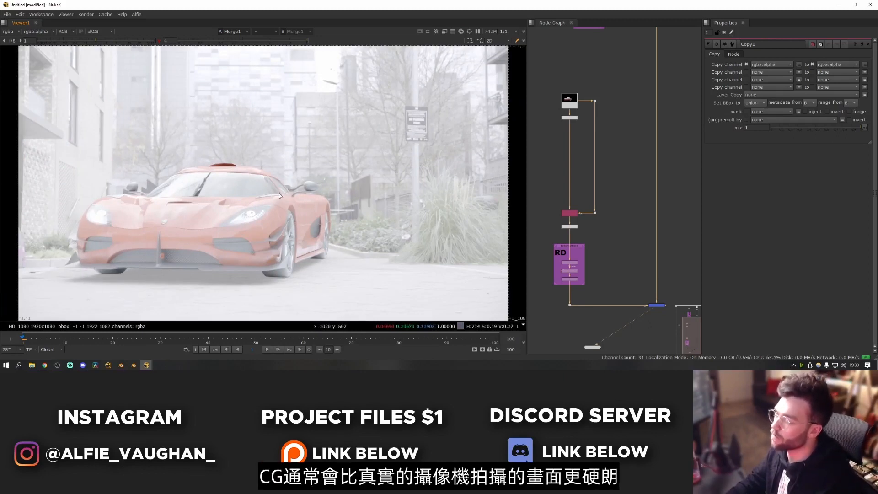
# - Clear the open property panels and insert a Grade node between the Unpremult and the Copy
pyautogui.hotkey('ctrl', 'shift', 'a')
pyautogui.scroll(4, 570, 204)
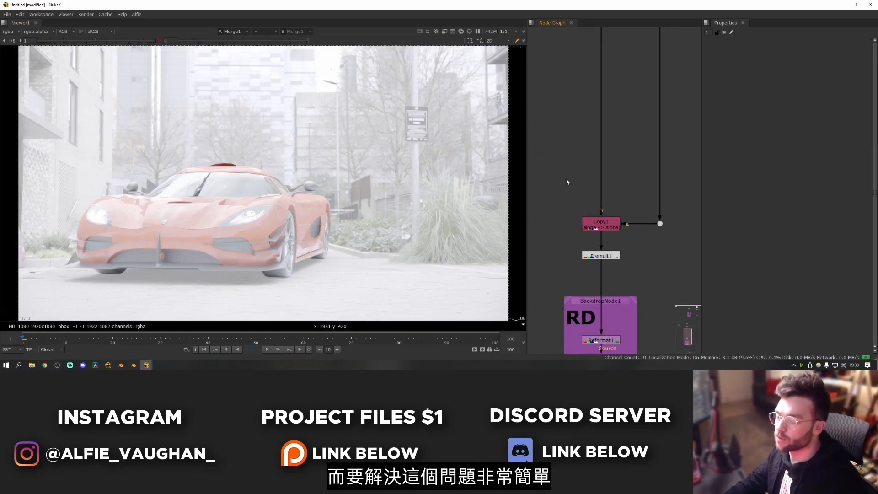
pyautogui.press('g')
pyautogui.moveTo(571, 181); pyautogui.dragTo(609, 194)
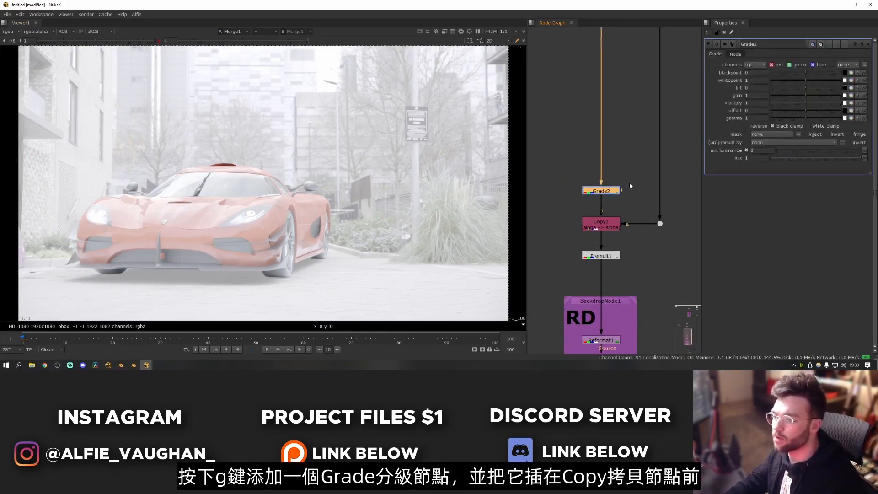
pyautogui.click(629, 183)
# - Label the new Grade node "blackpoint" and make its text bold
pyautogui.click(735, 54)
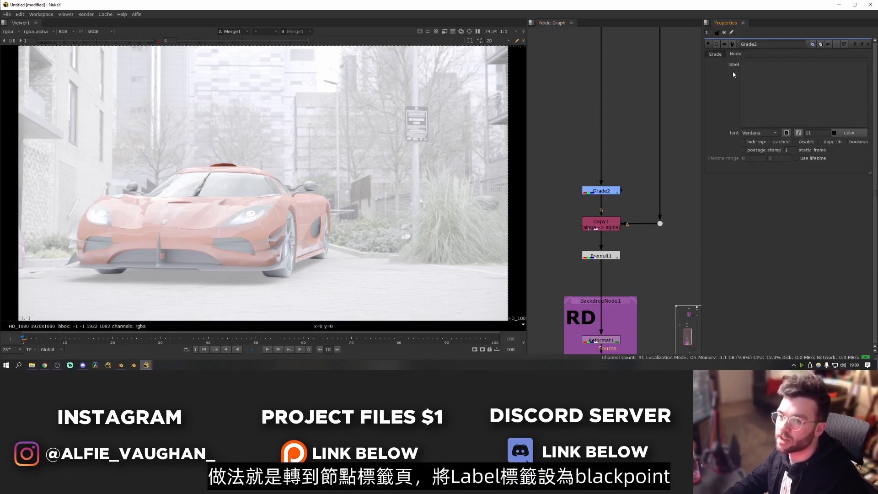
pyautogui.click(772, 80)
pyautogui.write('bla')
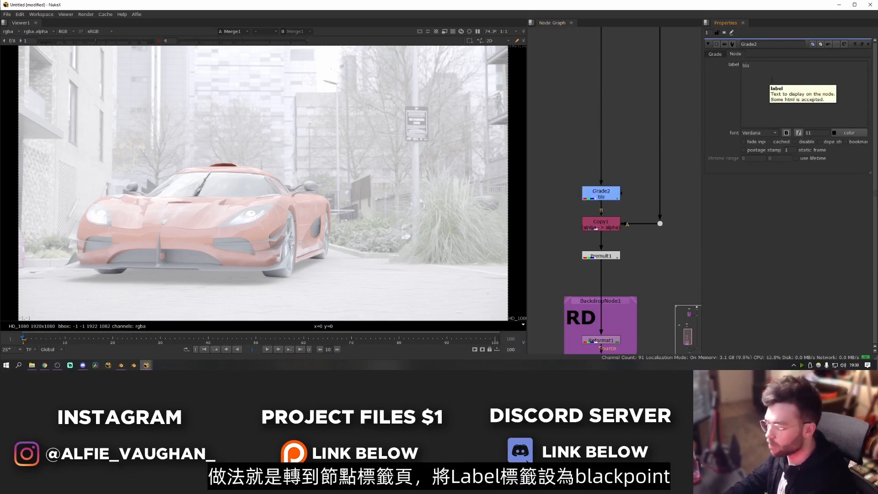
pyautogui.write('ckpoint')
pyautogui.click(786, 132)
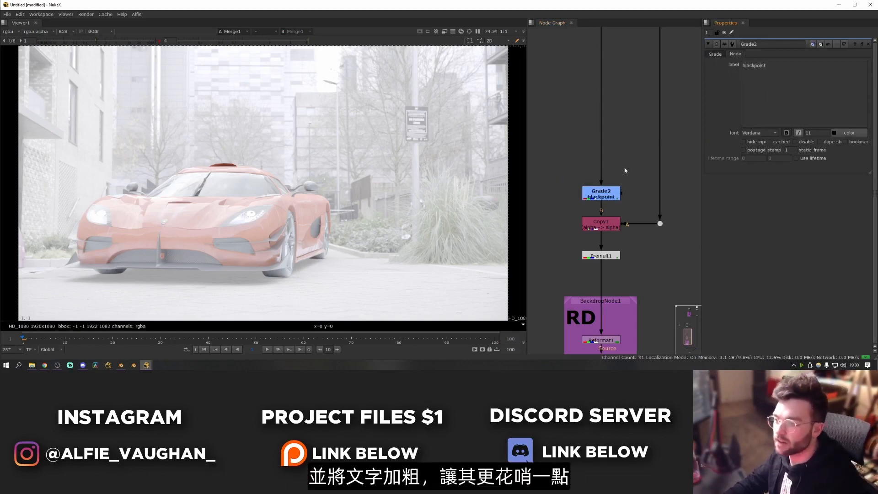
# - Set the Grade's blackpoint to -0.009 and reset the viewer gamma to 1
pyautogui.moveTo(621, 173); pyautogui.dragTo(625, 217, button='middle')
pyautogui.scroll(1, 625, 217)
pyautogui.moveTo(599, 243)
pyautogui.mouseDown()
pyautogui.moveTo(620, 237)
pyautogui.moveTo(599, 246)
pyautogui.mouseUp()
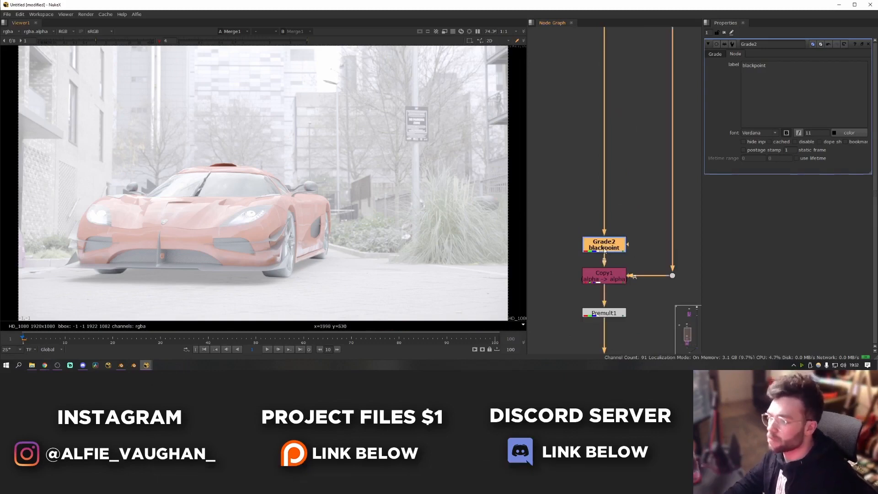
pyautogui.click(715, 54)
pyautogui.moveTo(803, 76); pyautogui.dragTo(801, 74)
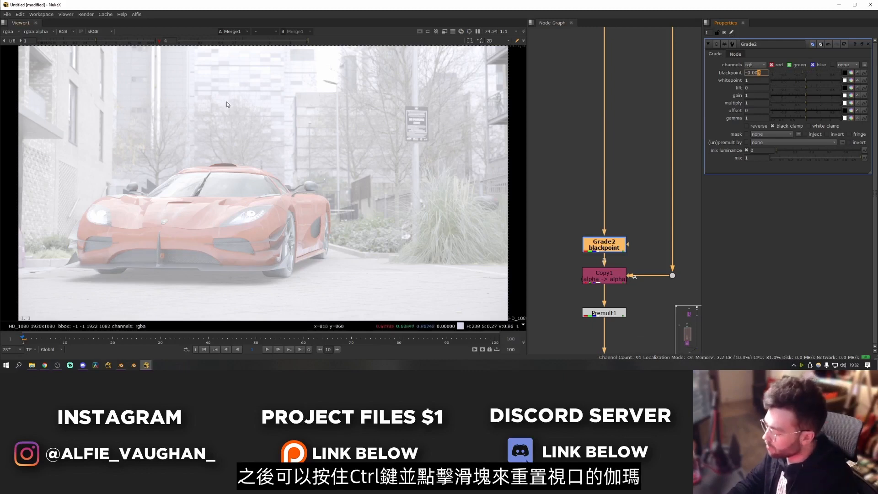
pyautogui.keyDown('ctrl'); pyautogui.click(233, 41); pyautogui.keyUp('ctrl')
# - Toggle the blackpoint Grade off and on to compare the car's dark areas with the surrounding plate
pyautogui.moveTo(602, 250); pyautogui.dragTo(602, 244)
pyautogui.press('d')
pyautogui.press('d')
pyautogui.press('d')
pyautogui.press('d')
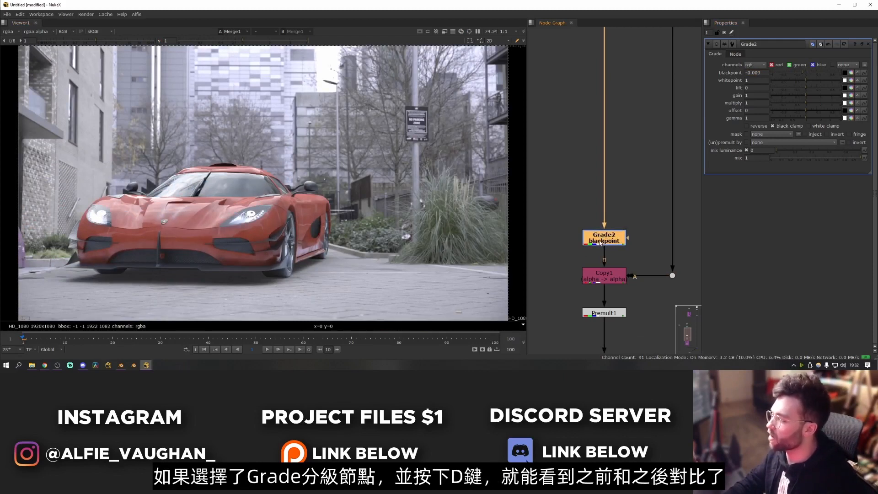
pyautogui.press('d')
pyautogui.scroll(4, 383, 249)
pyautogui.scroll(-4, 383, 251)
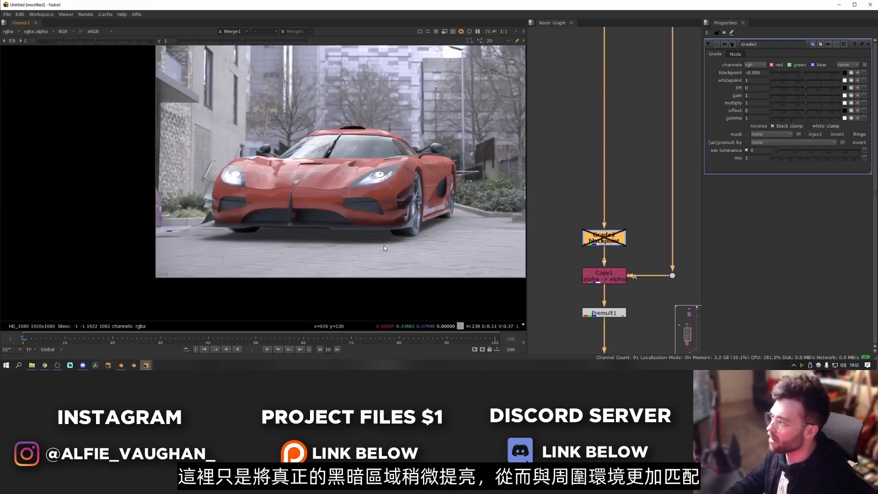
pyautogui.press('d')
pyautogui.press('f')
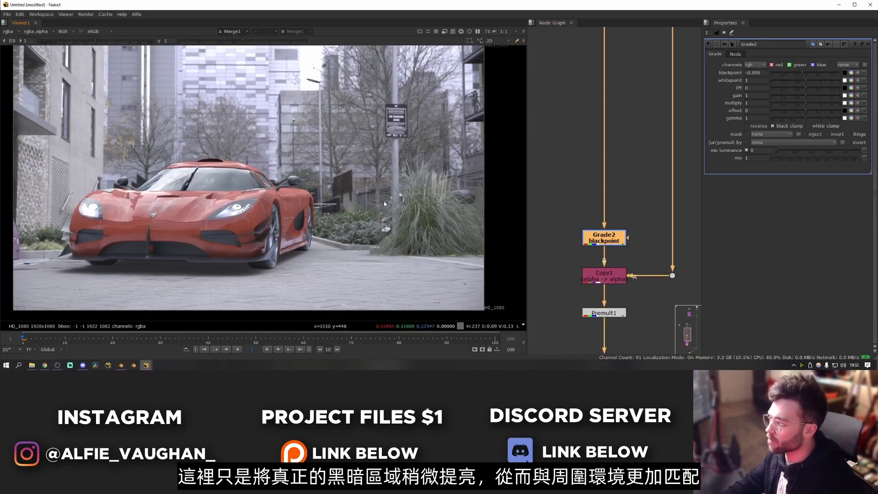
pyautogui.scroll(1, 383, 202)
pyautogui.click(539, 217)
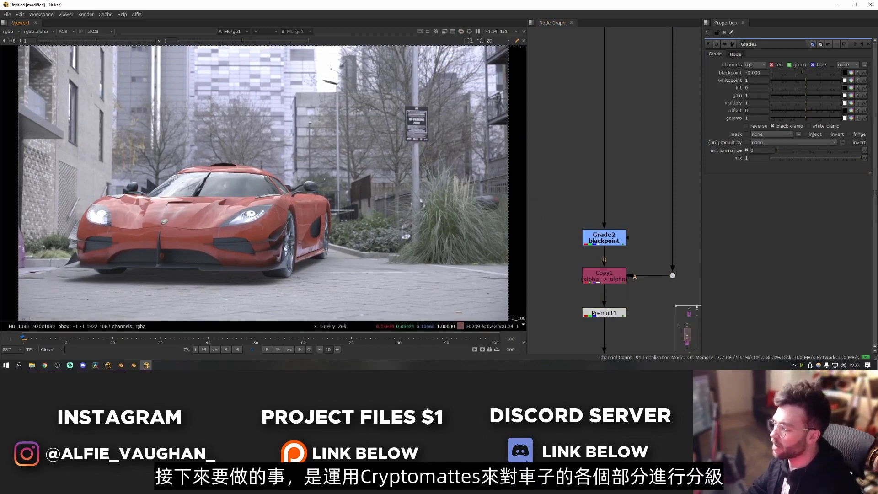
# - Locate the car's utility render Read node and view its output
pyautogui.scroll(-6, 613, 205)
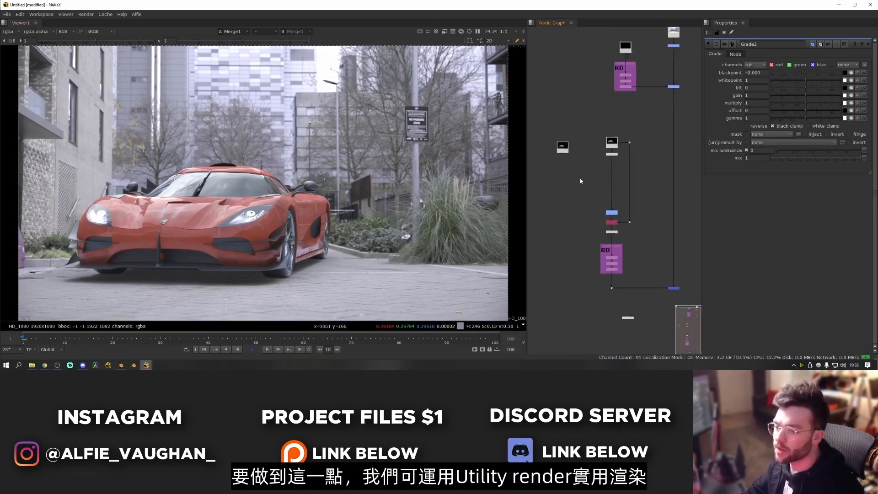
pyautogui.scroll(4, 569, 137)
pyautogui.moveTo(556, 177); pyautogui.dragTo(591, 159)
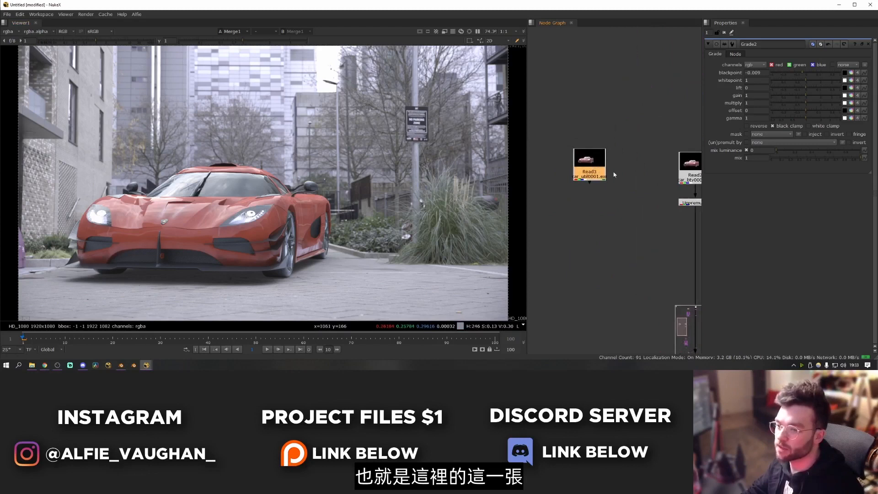
pyautogui.press('1')
pyautogui.click(656, 175)
pyautogui.moveTo(618, 182); pyautogui.dragTo(613, 165, button='middle')
pyautogui.press('1')
pyautogui.click(551, 176)
pyautogui.press('1')
# - Split the utility render into a separate node for each of its channel layers
pyautogui.scroll(-5, 586, 165)
pyautogui.moveTo(611, 163); pyautogui.dragTo(586, 150)
pyautogui.hotkey('alt', 's')
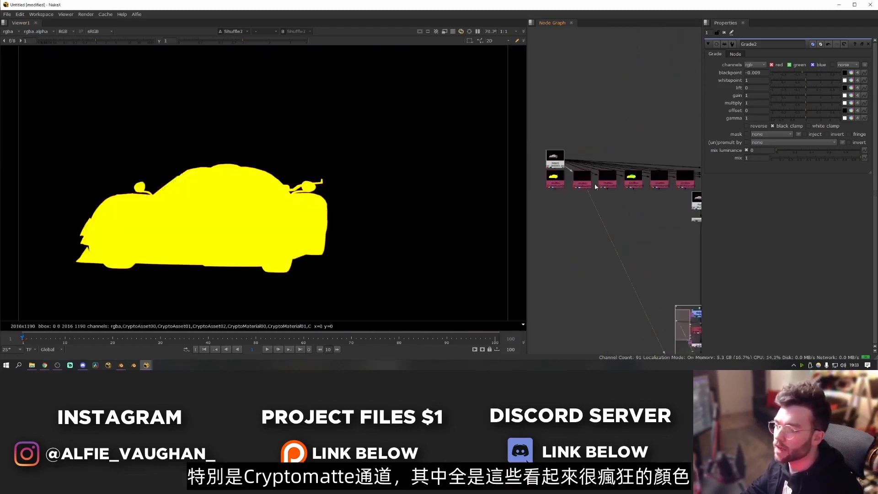
pyautogui.click(603, 187)
pyautogui.press('1')
pyautogui.click(629, 187)
pyautogui.press('1')
pyautogui.moveTo(678, 190); pyautogui.dragTo(569, 192, button='middle')
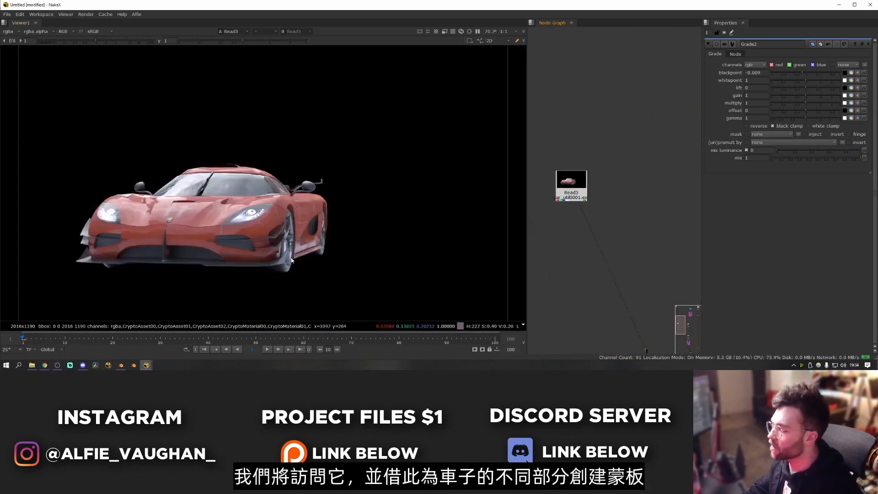
# - Add a Cryptomatte node below the utility render's Read node
pyautogui.click(575, 197)
pyautogui.press('Tab')
pyautogui.write('crypto')
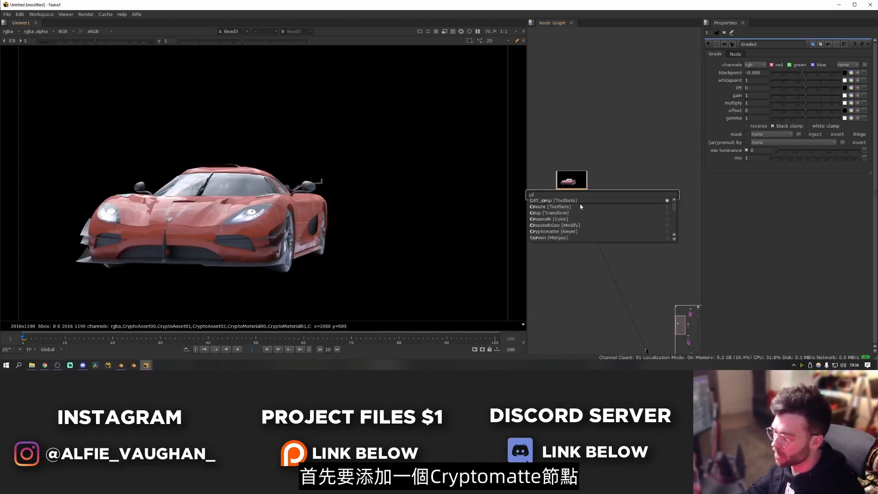
pyautogui.press('Return')
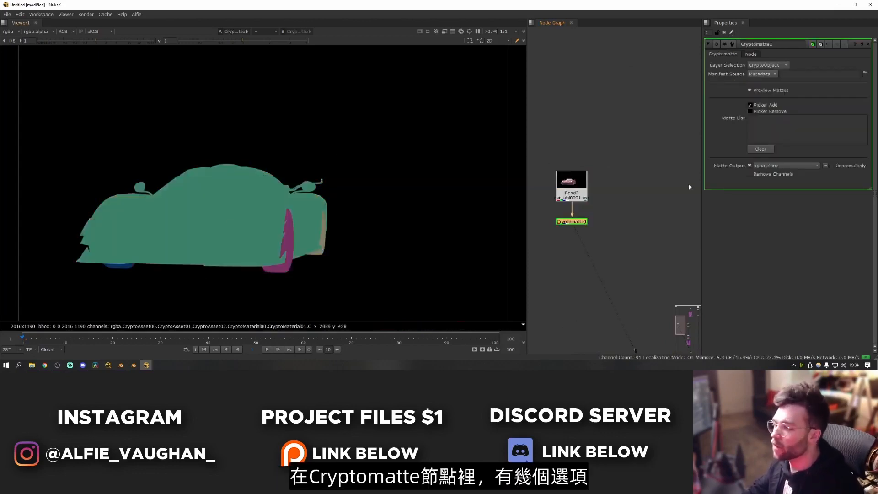
pyautogui.moveTo(580, 222); pyautogui.dragTo(580, 229)
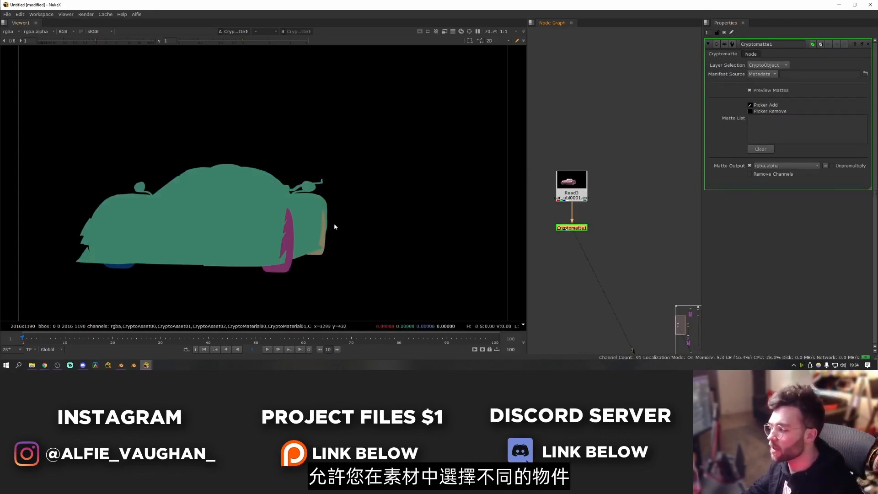
# - Inspect the Cryptomatte's object IDs and set its layer selection to CryptoMaterial
pyautogui.scroll(4, 281, 251)
pyautogui.scroll(-5, 365, 199)
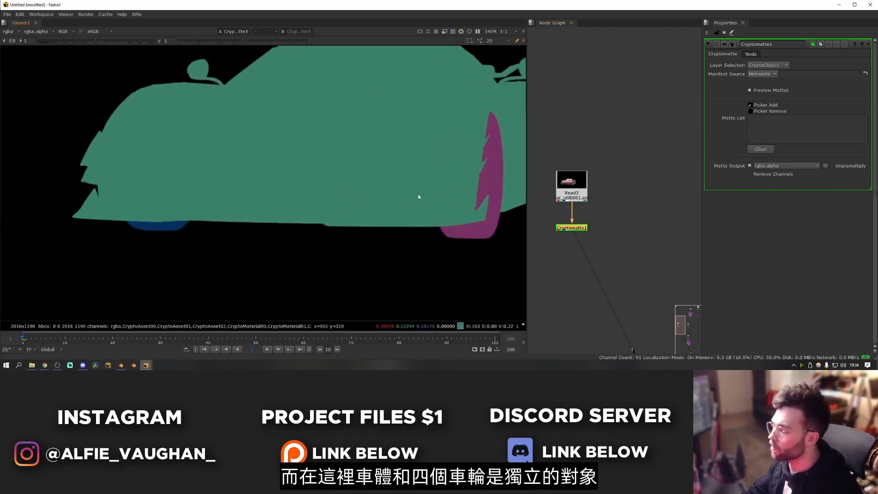
pyautogui.click(768, 65)
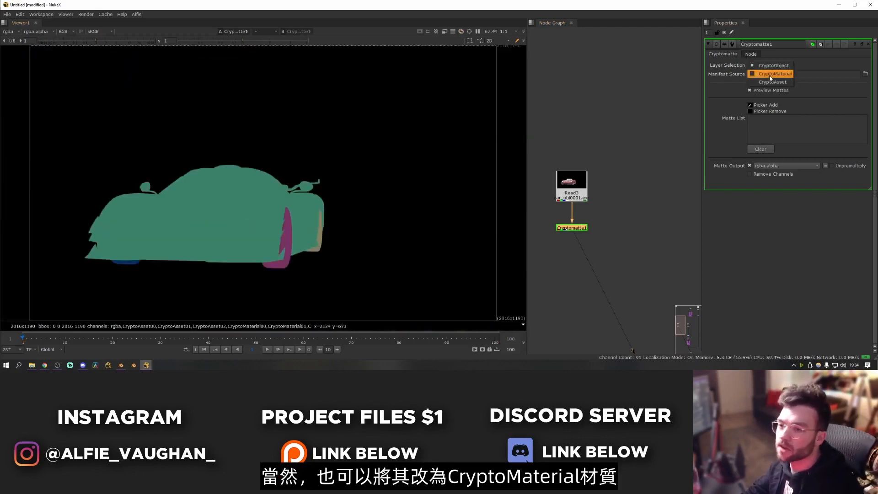
pyautogui.click(772, 73)
pyautogui.scroll(3, 344, 218)
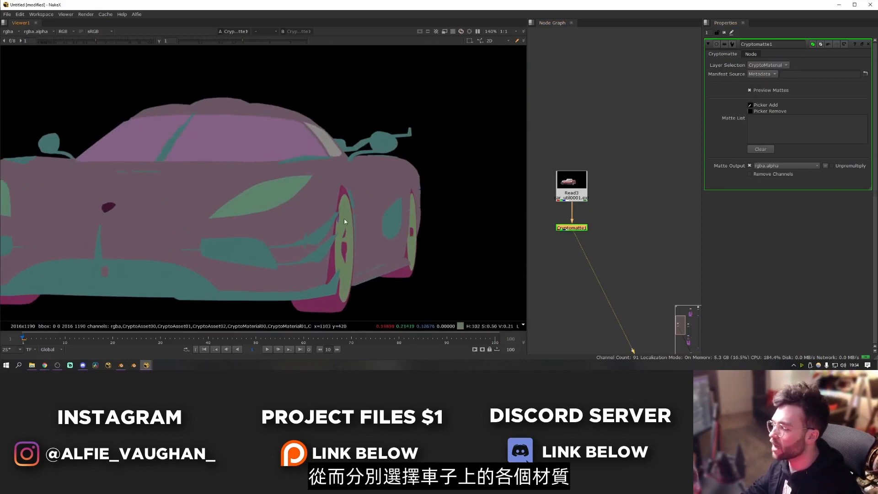
# - Try picking the carbon fibre material on the car as a matte, and clear the matte list
pyautogui.moveTo(378, 202); pyautogui.dragTo(399, 197, button='middle')
pyautogui.moveTo(284, 196); pyautogui.dragTo(269, 185, button='middle')
pyautogui.moveTo(376, 219); pyautogui.dragTo(330, 240, button='middle')
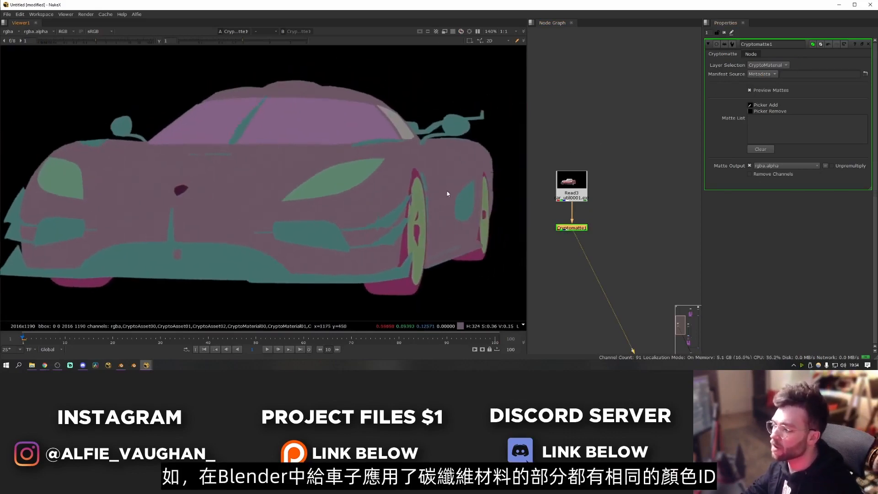
pyautogui.moveTo(248, 263); pyautogui.dragTo(324, 255, button='middle')
pyautogui.keyDown('ctrl'); pyautogui.click(329, 237); pyautogui.keyUp('ctrl')
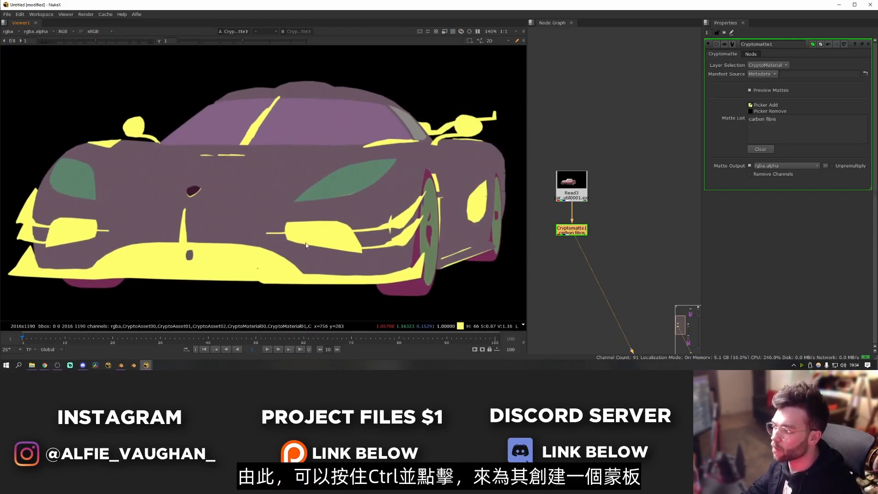
pyautogui.click(760, 150)
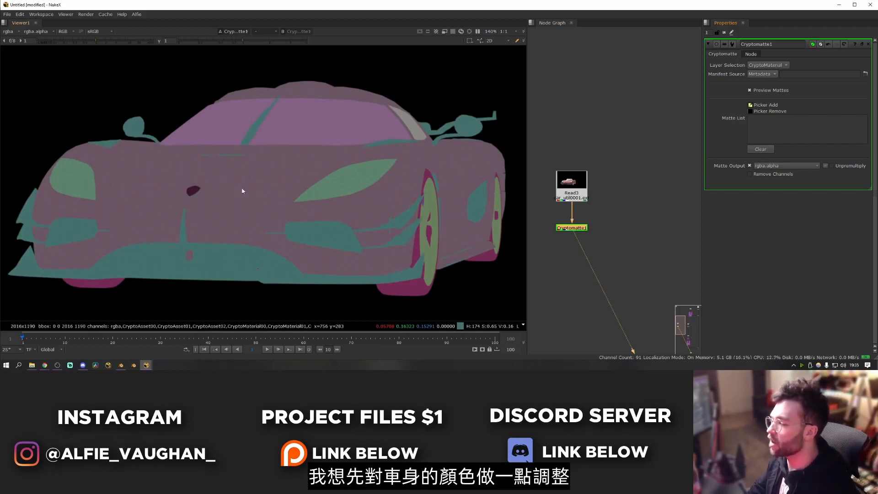
# - Pick the body paint material as the matte, and try adding and removing the headlight glass
pyautogui.keyDown('ctrl'); pyautogui.click(280, 186); pyautogui.keyUp('ctrl')
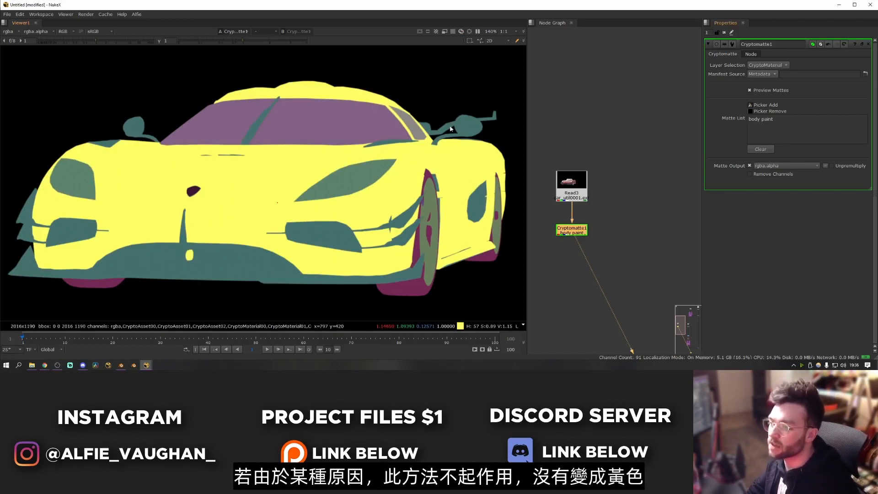
pyautogui.click(751, 106)
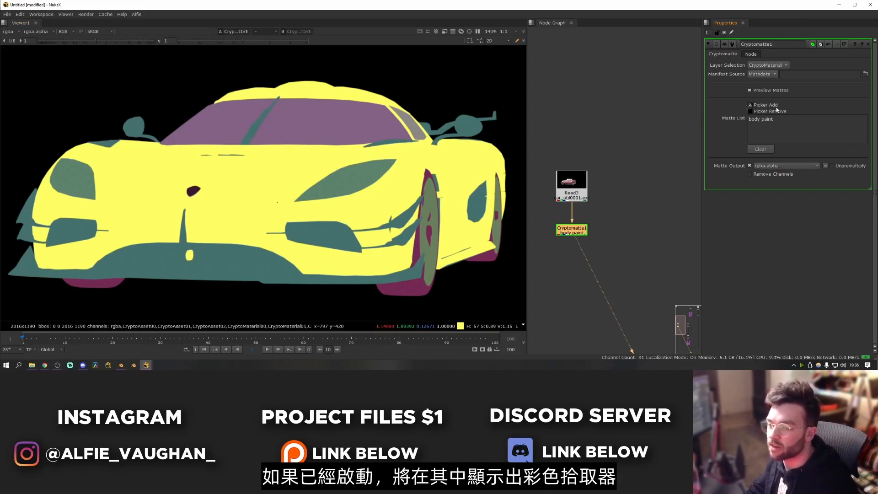
pyautogui.keyDown('ctrl'); pyautogui.click(314, 185); pyautogui.keyUp('ctrl')
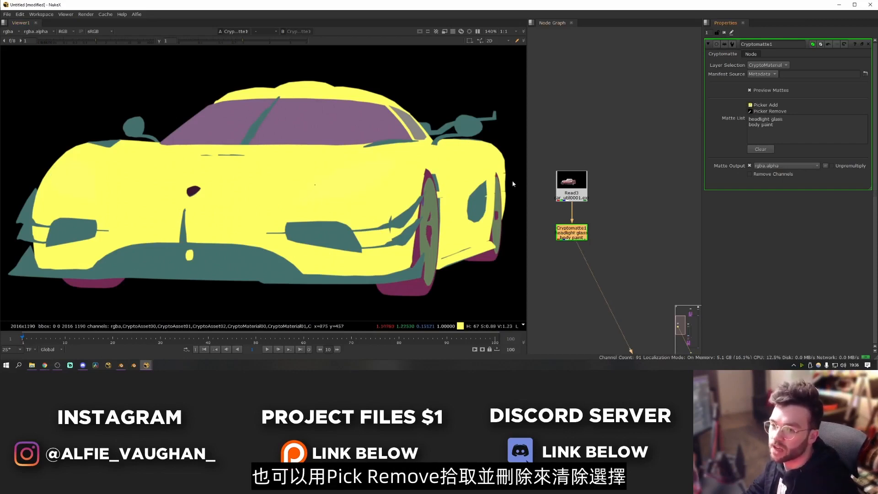
pyautogui.keyDown('ctrl'); pyautogui.click(346, 187); pyautogui.keyUp('ctrl')
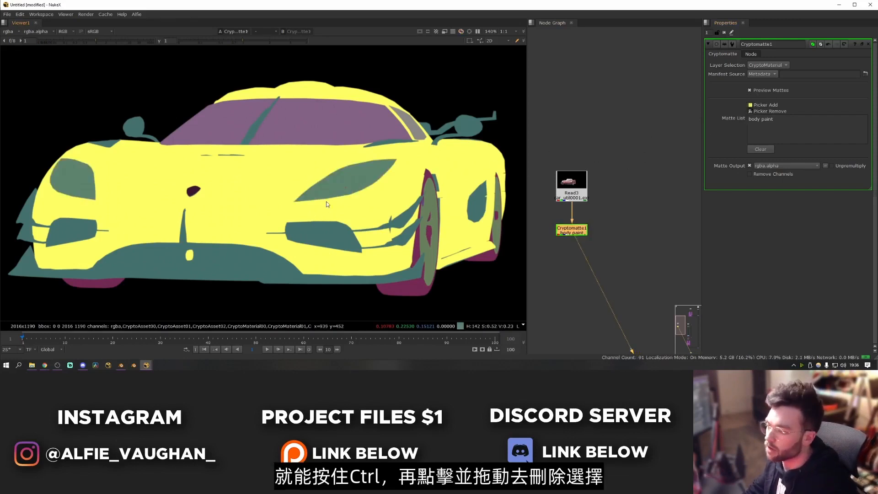
pyautogui.keyDown('ctrl'); pyautogui.click(455, 223); pyautogui.keyUp('ctrl')
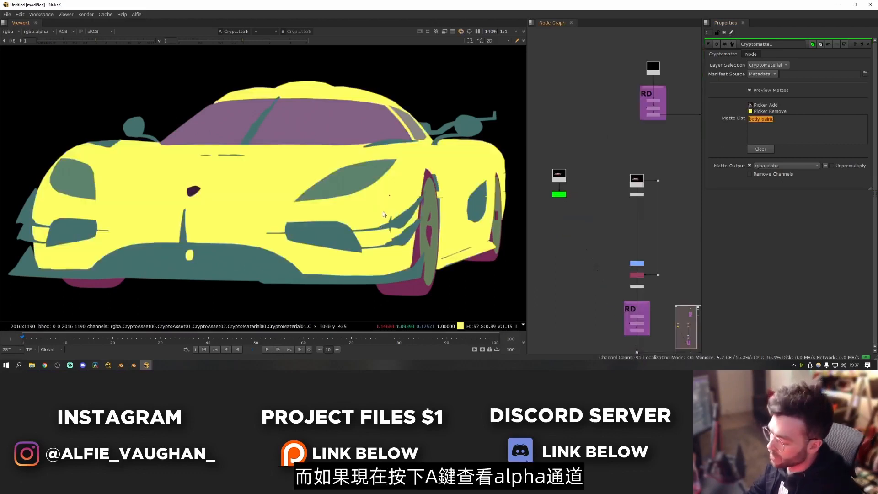
# - View the Cryptomatte's alpha channel and examine the body paint matte
pyautogui.press('a')
pyautogui.scroll(-3, 347, 206)
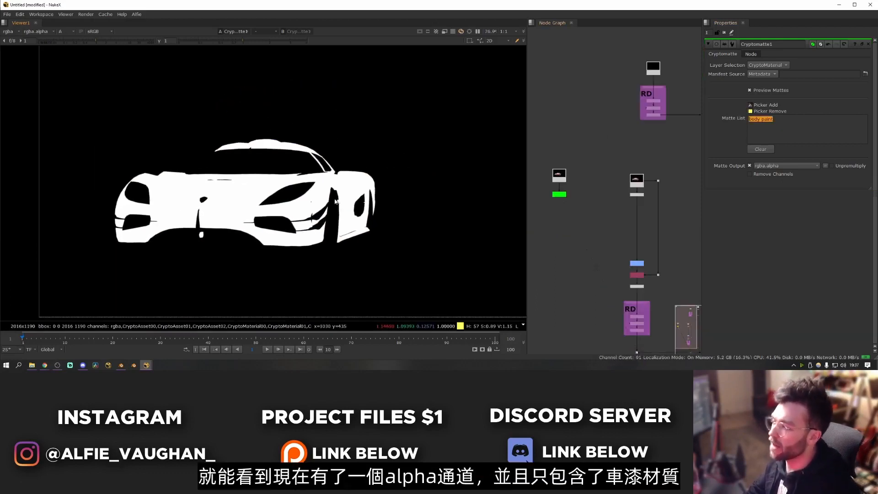
pyautogui.scroll(3, 335, 202)
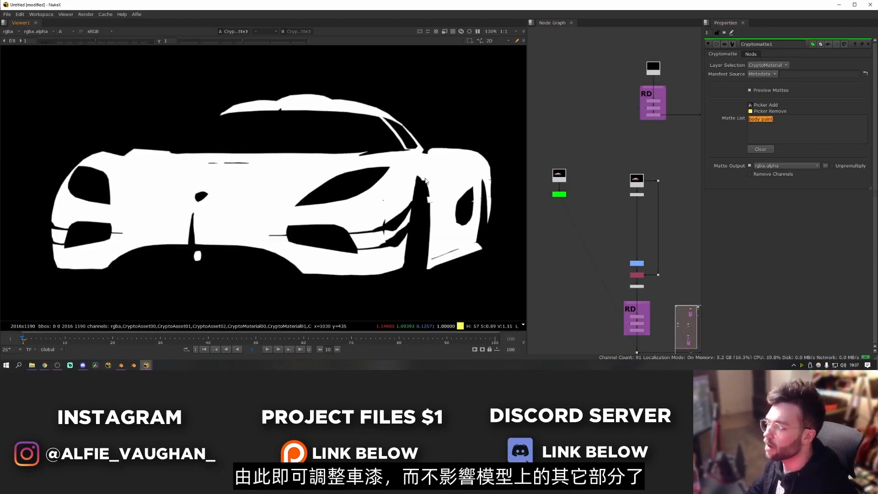
pyautogui.moveTo(336, 211); pyautogui.dragTo(348, 208, button='middle')
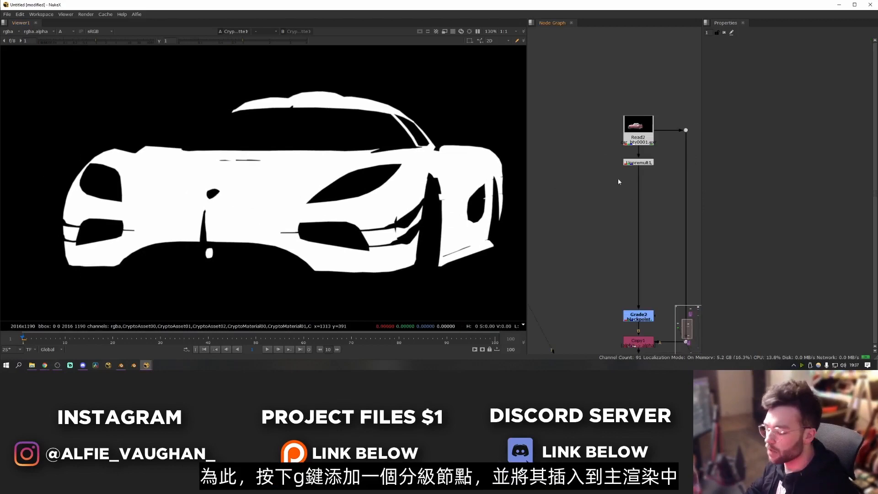
# - Insert a Grade node below the Unpremult and connect its mask input to the Cryptomatte
pyautogui.press('g')
pyautogui.moveTo(624, 183); pyautogui.dragTo(570, 208)
pyautogui.scroll(-1, 650, 200)
pyautogui.moveTo(570, 209); pyautogui.dragTo(570, 216)
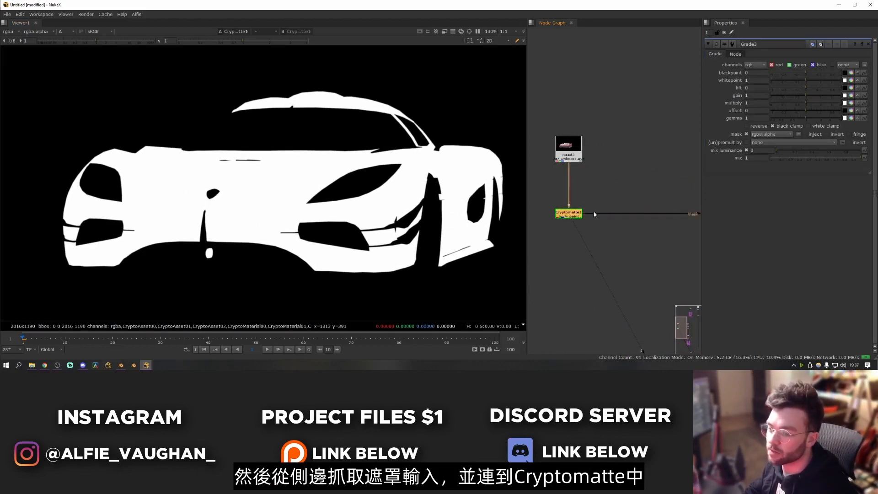
pyautogui.scroll(-2, 594, 212)
pyautogui.moveTo(594, 212); pyautogui.dragTo(556, 195, button='middle')
# - Try shifting the gain colour of the masked body paint in the full-colour view, and delete that Grade node
pyautogui.press('a')
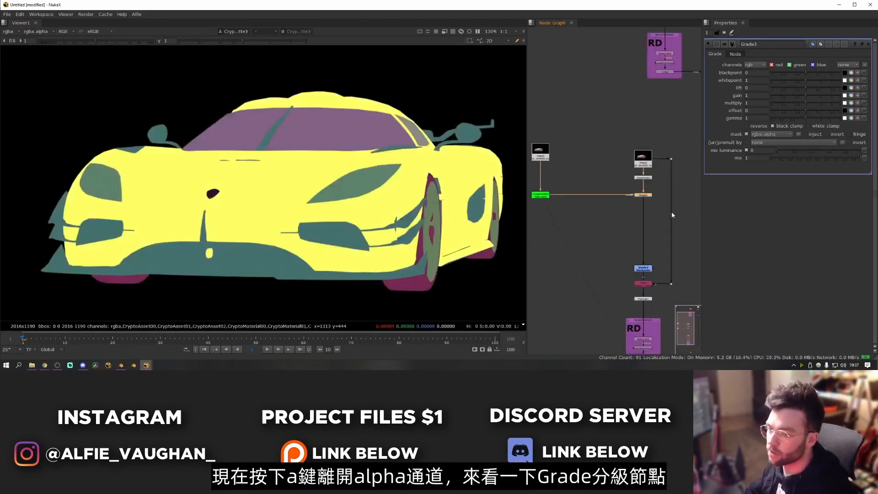
pyautogui.press('1')
pyautogui.moveTo(806, 96)
pyautogui.mouseDown()
pyautogui.moveTo(782, 96)
pyautogui.moveTo(819, 102)
pyautogui.moveTo(799, 103)
pyautogui.mouseUp()
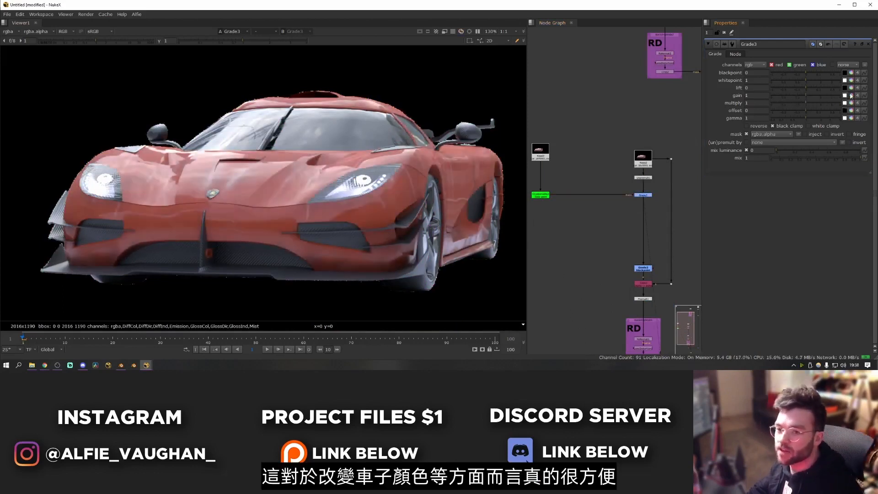
pyautogui.click(851, 95)
pyautogui.moveTo(858, 118)
pyautogui.mouseDown()
pyautogui.moveTo(857, 107)
pyautogui.moveTo(857, 124)
pyautogui.moveTo(858, 115)
pyautogui.moveTo(867, 120)
pyautogui.mouseUp()
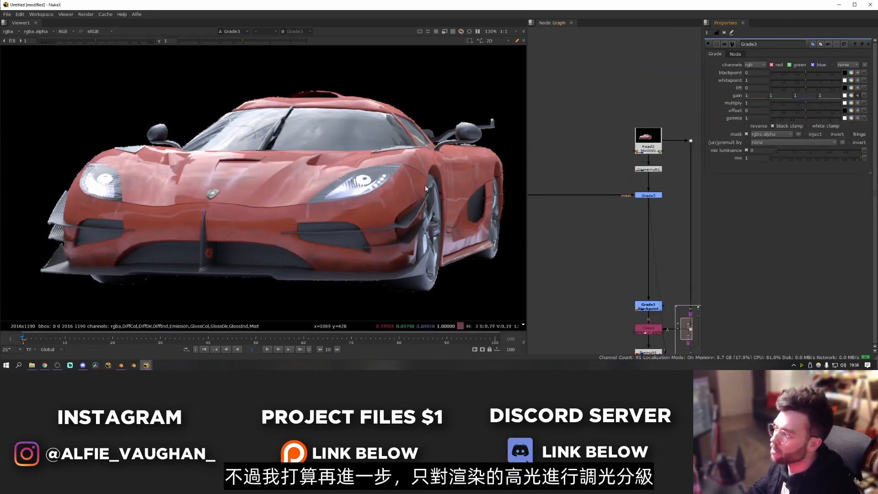
pyautogui.moveTo(621, 184); pyautogui.dragTo(676, 214)
pyautogui.press('Delete')
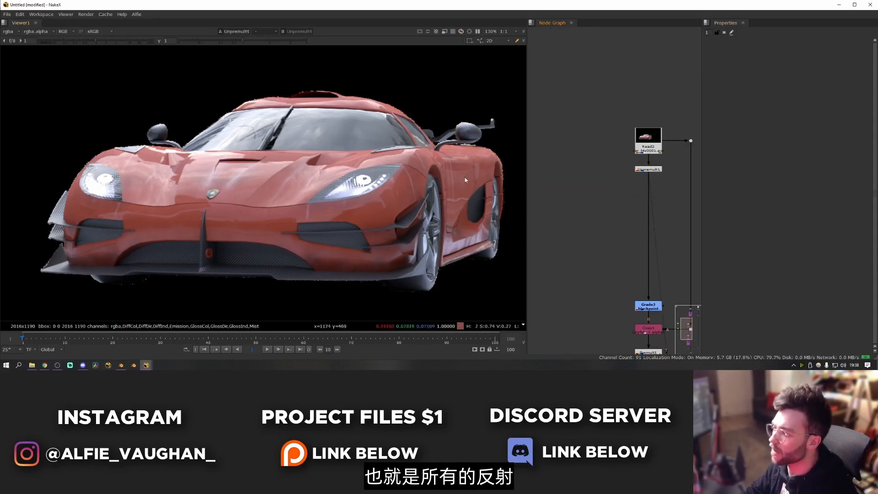
# - Add a Shuffle node beside the main car render, connect it to the Read node through a dot, and view it
pyautogui.press('Tab')
pyautogui.write('shuffl')
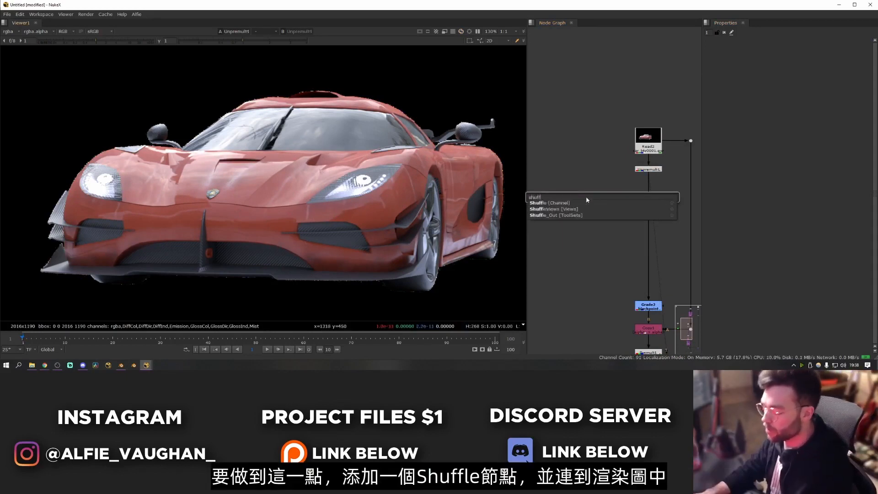
pyautogui.press('Return')
pyautogui.moveTo(599, 193); pyautogui.dragTo(646, 141)
pyautogui.keyDown('ctrl'); pyautogui.moveTo(620, 174); pyautogui.dragTo(594, 141); pyautogui.keyUp('ctrl')
pyautogui.moveTo(600, 197); pyautogui.dragTo(595, 182)
pyautogui.press('1')
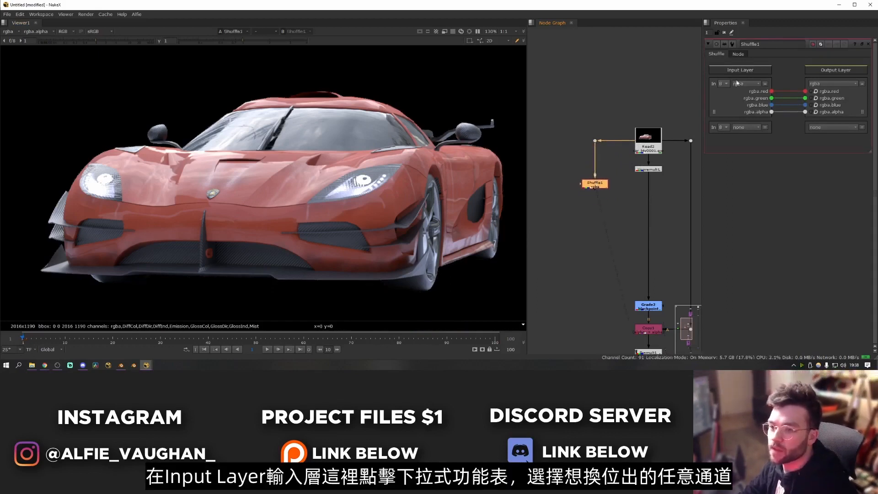
# - Set the Shuffle's input layer to GlossDir and reposition the node slightly lower
pyautogui.click(745, 84)
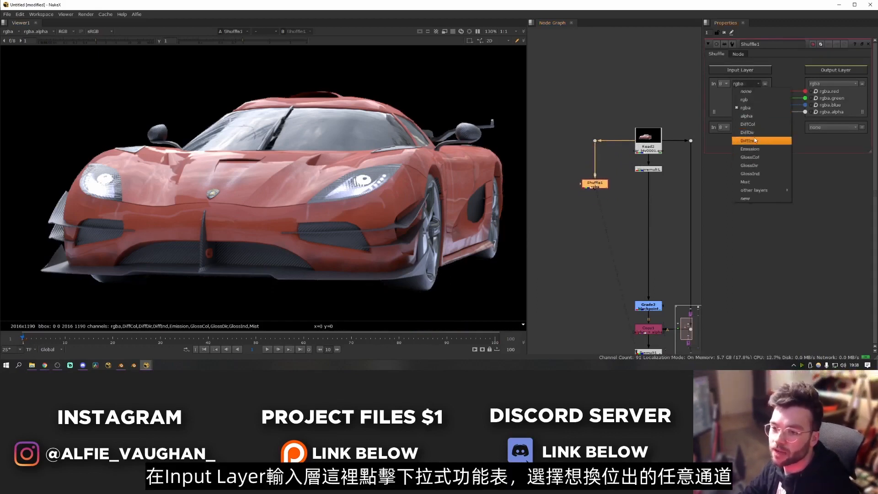
pyautogui.click(756, 165)
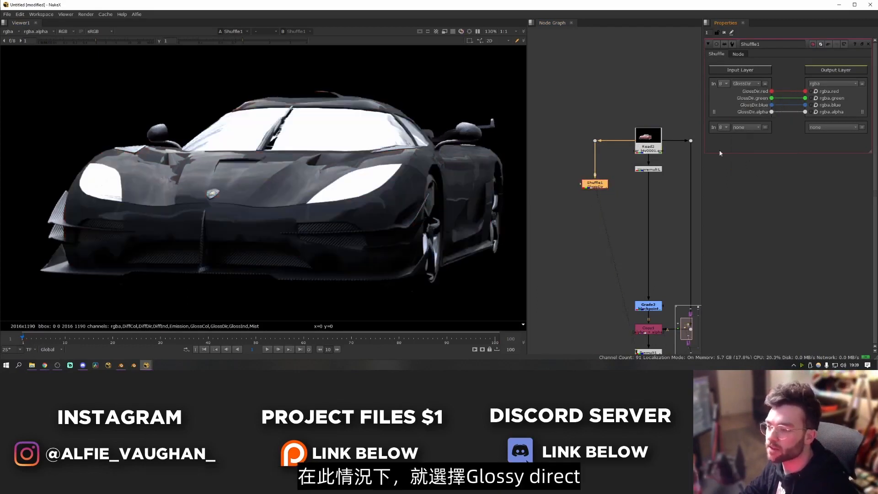
pyautogui.moveTo(603, 184); pyautogui.dragTo(606, 187)
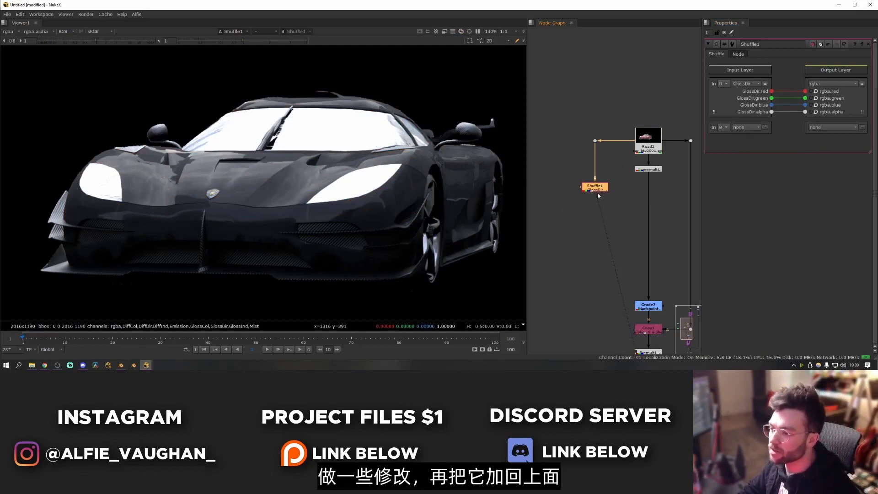
pyautogui.click(626, 197)
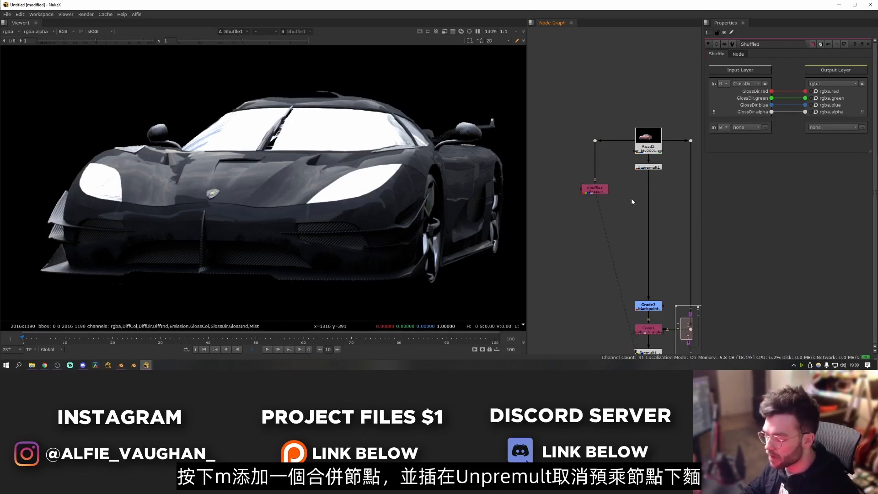
# - Insert a Merge node below the Unpremult with the GlossDir Shuffle as its A input, and set its operation to from
pyautogui.press('m')
pyautogui.moveTo(634, 199)
pyautogui.mouseDown()
pyautogui.moveTo(651, 191)
pyautogui.moveTo(641, 181)
pyautogui.moveTo(615, 194)
pyautogui.moveTo(595, 189)
pyautogui.moveTo(645, 190)
pyautogui.mouseUp()
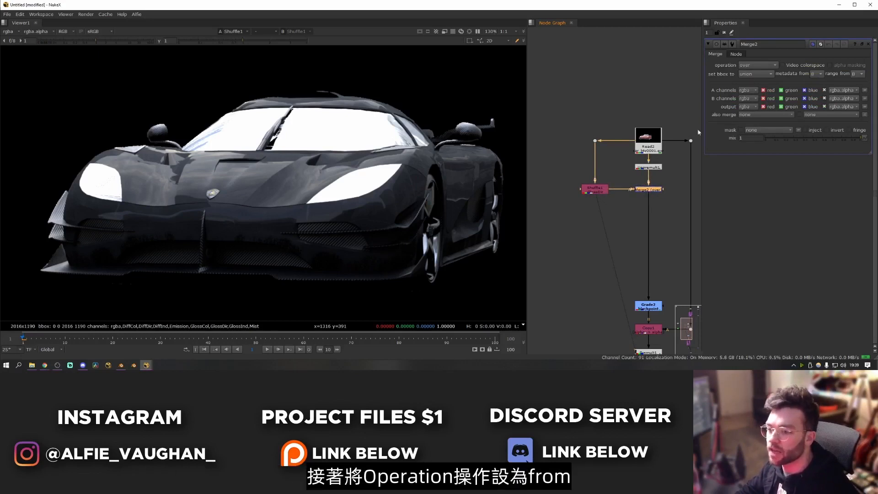
pyautogui.click(760, 68)
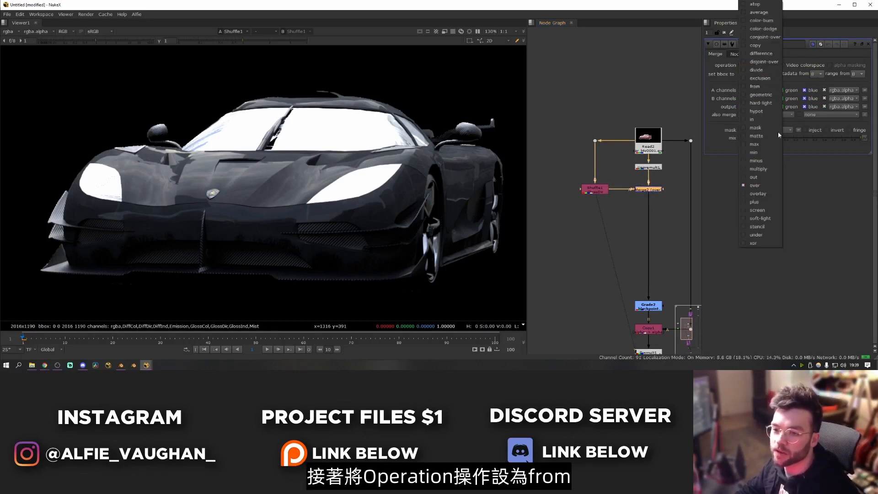
pyautogui.click(770, 94)
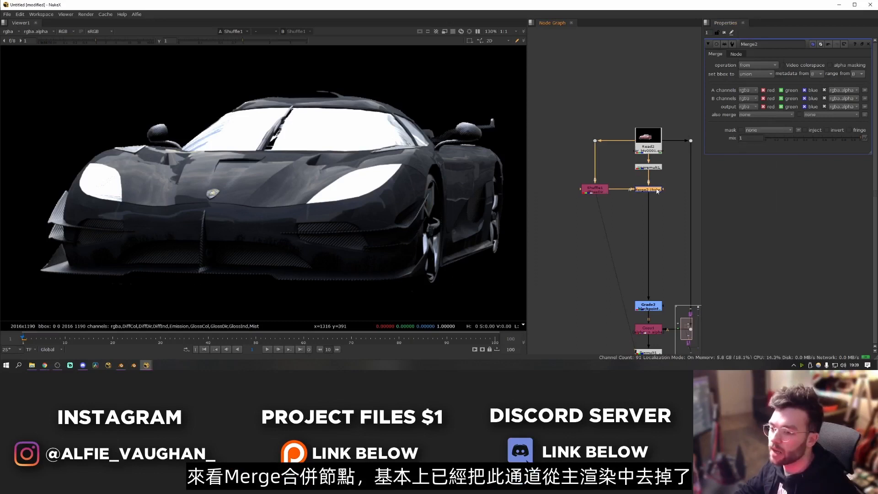
# - View the Shuffle and the Merge output in turn, toggling the Merge off and on to compare the car's reflections
pyautogui.press('1')
pyautogui.click(596, 190)
pyautogui.press('1')
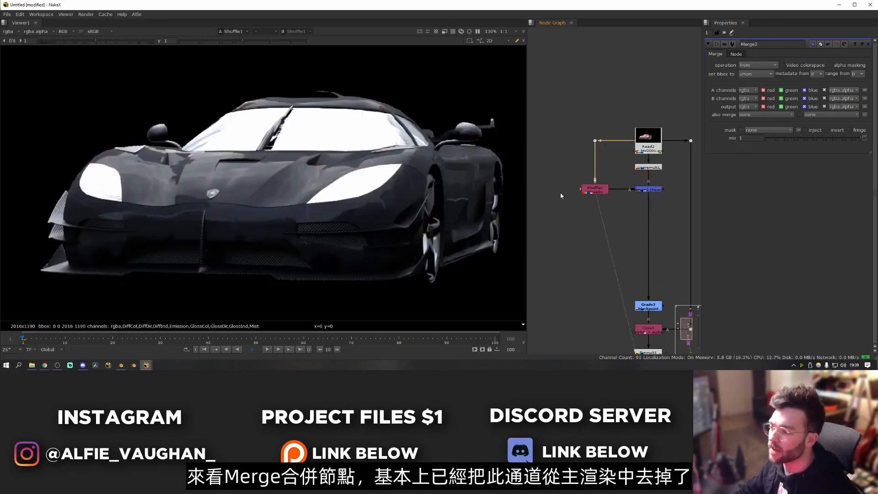
pyautogui.click(642, 191)
pyautogui.press('1')
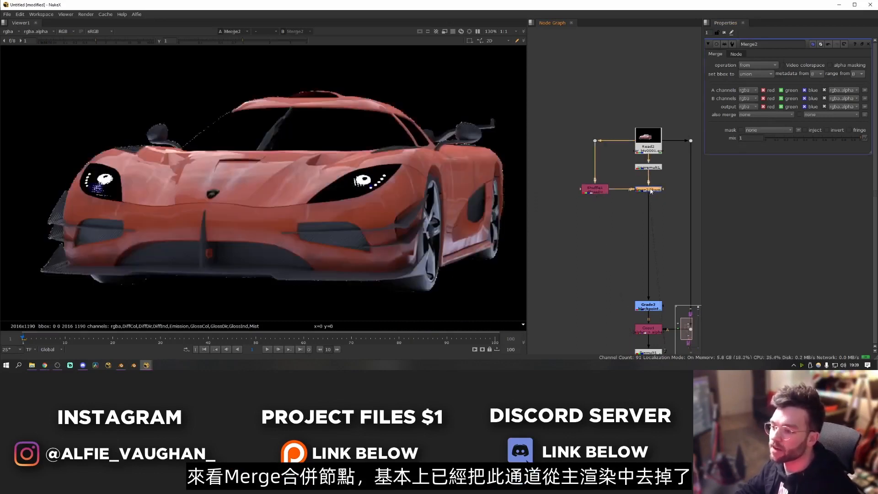
pyautogui.press('d')
pyautogui.press('d')
pyautogui.press('d')
pyautogui.press('d')
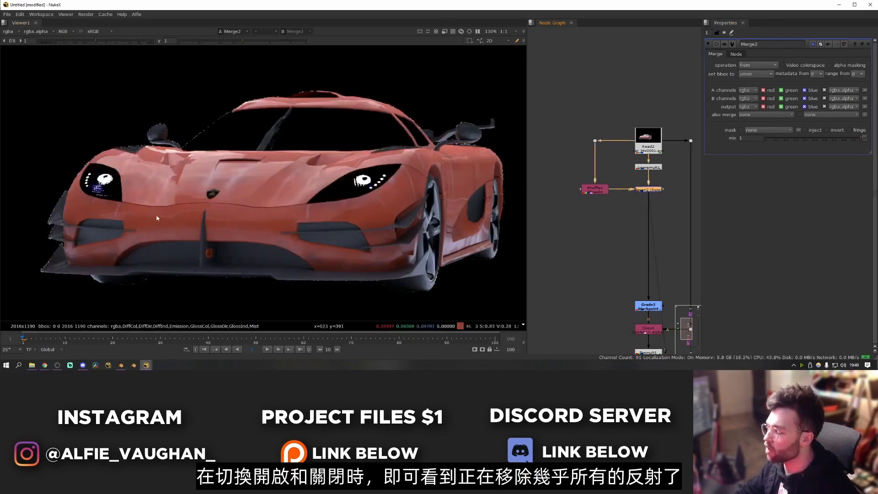
pyautogui.press('d')
pyautogui.press('d')
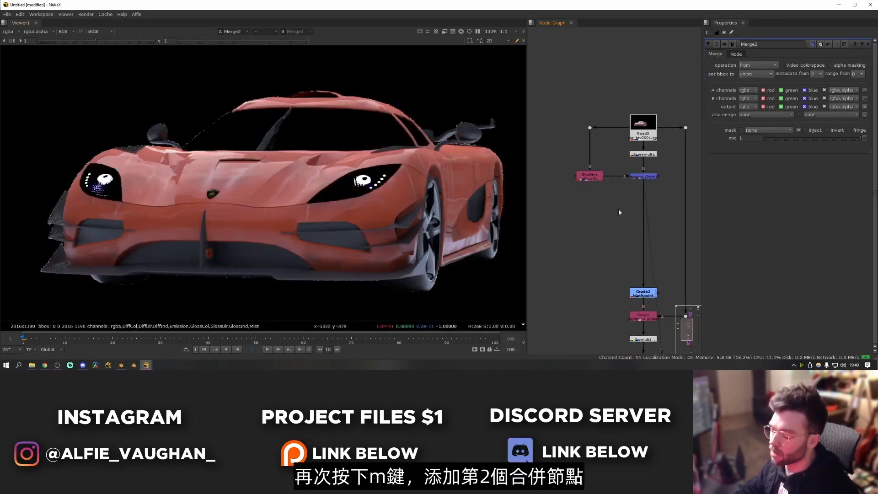
# - Insert a second Merge node below the first, connect the Shuffle to its A input, and route that connection through a right-angled dot
pyautogui.press('m')
pyautogui.moveTo(622, 211); pyautogui.dragTo(589, 177)
pyautogui.click(631, 221)
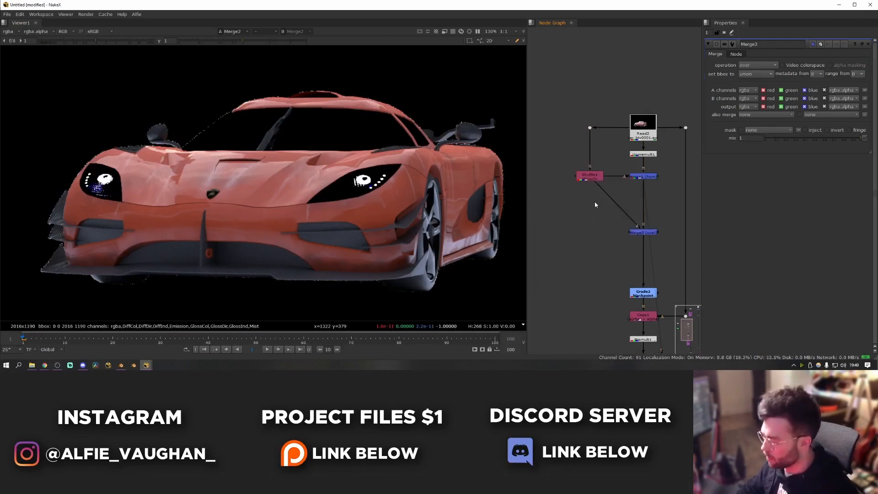
pyautogui.keyDown('ctrl'); pyautogui.moveTo(615, 203); pyautogui.dragTo(591, 233); pyautogui.keyUp('ctrl')
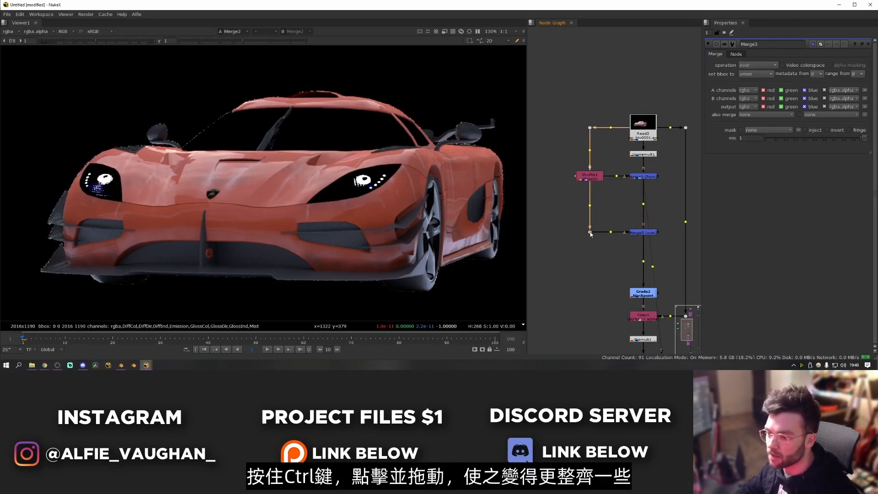
pyautogui.click(610, 243)
pyautogui.click(641, 233)
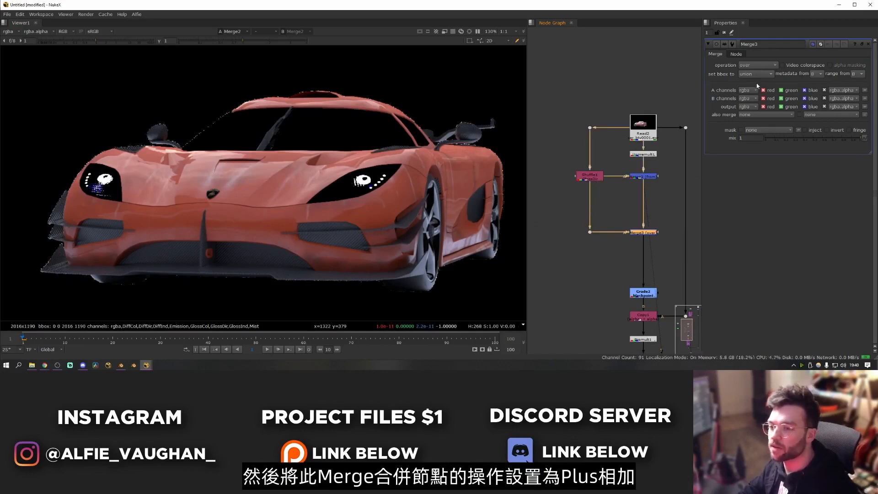